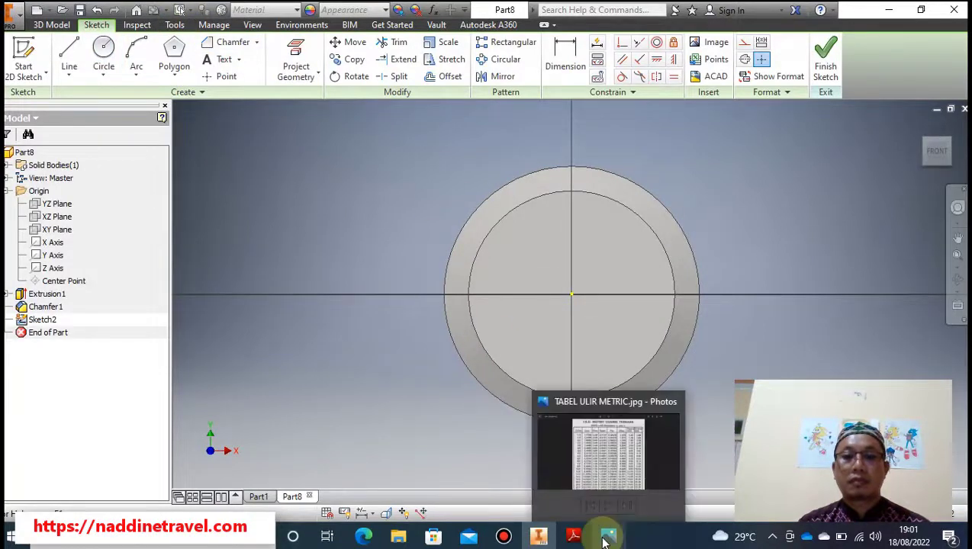
mouse_move(610, 541)
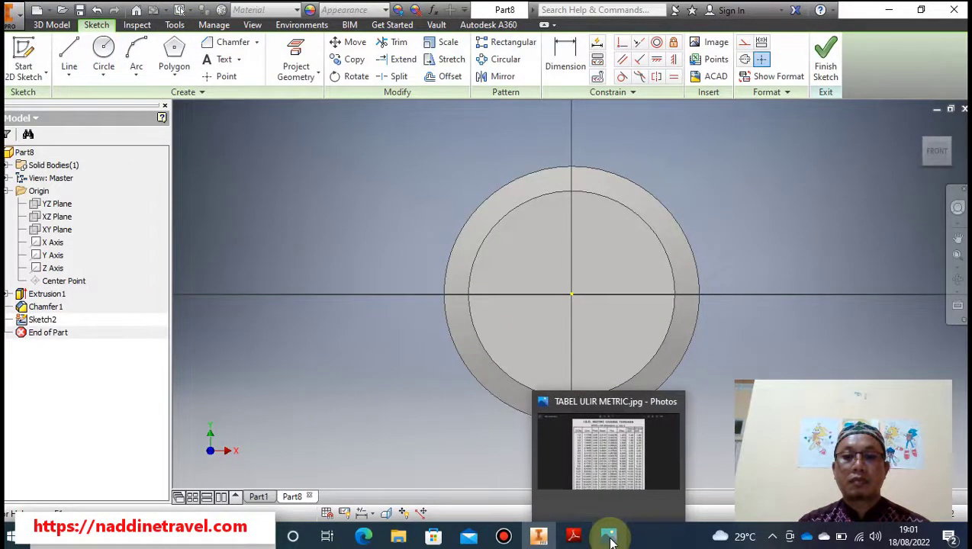
click(574, 538)
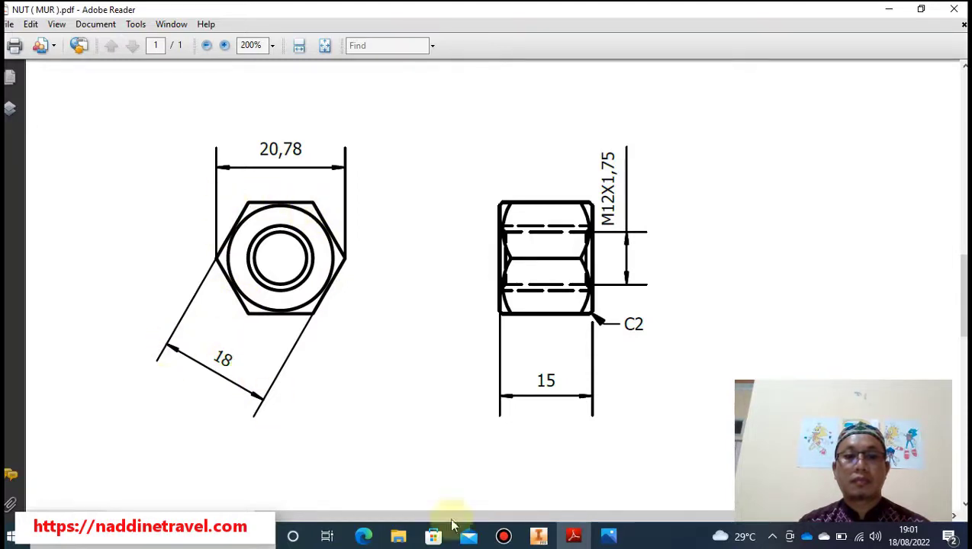
click(538, 536)
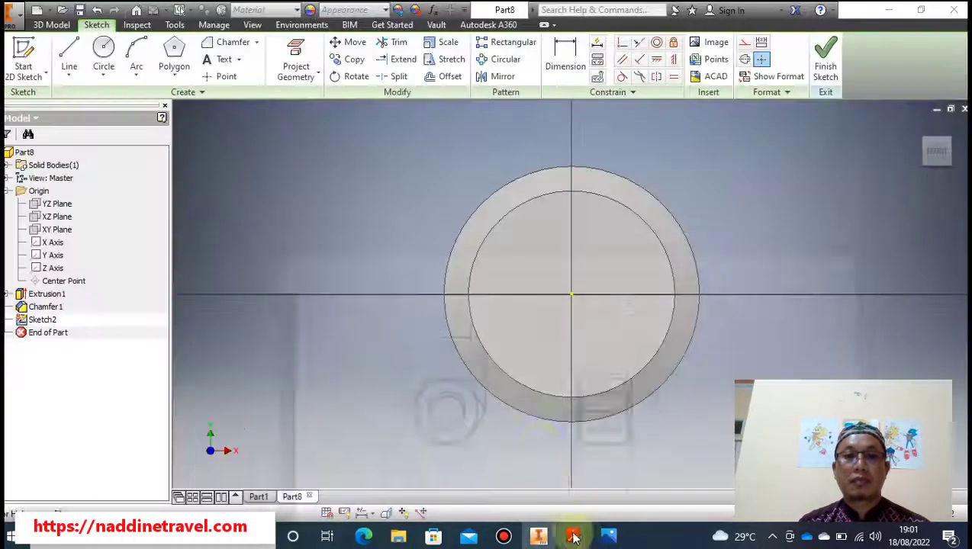
Draw a circumscribed six-sided polygon centred on the sketch origin
click(174, 50)
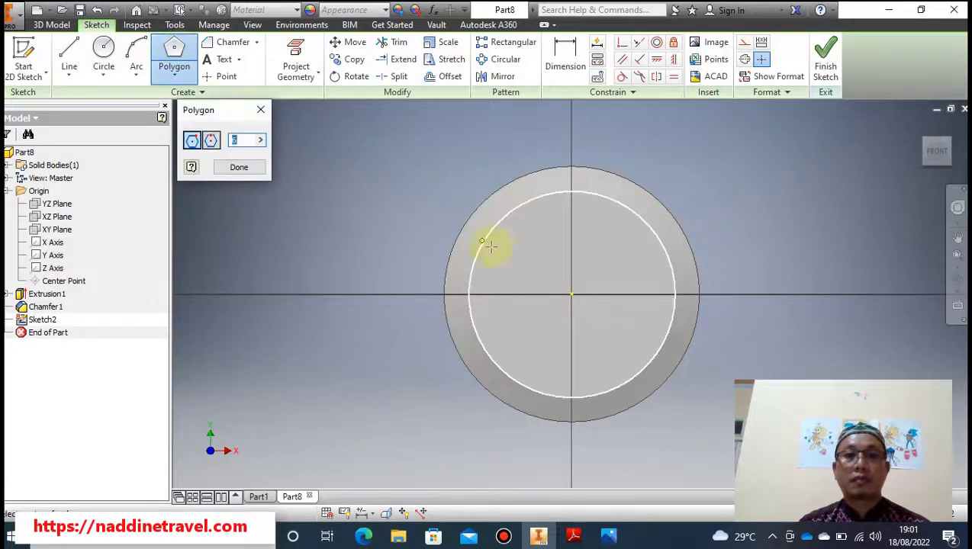
click(210, 141)
text(6)
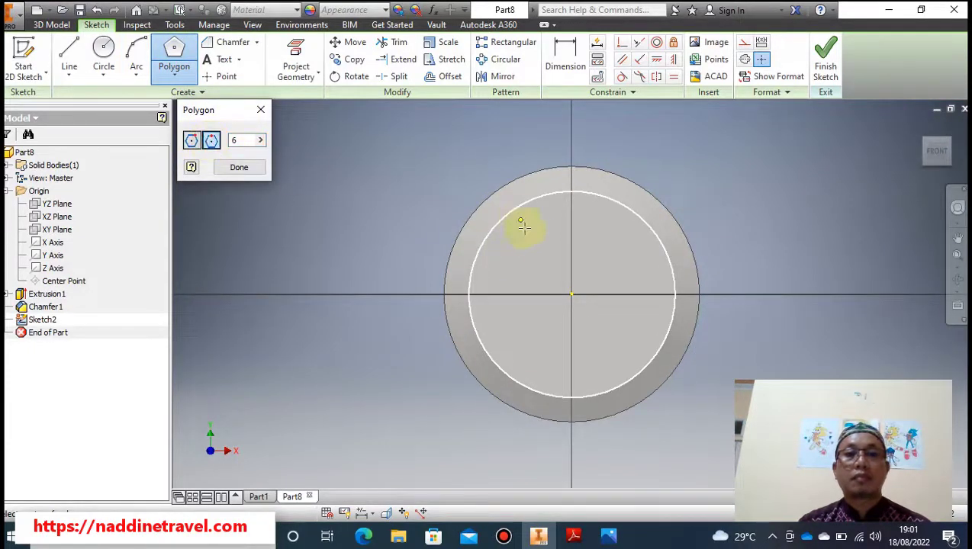
click(572, 292)
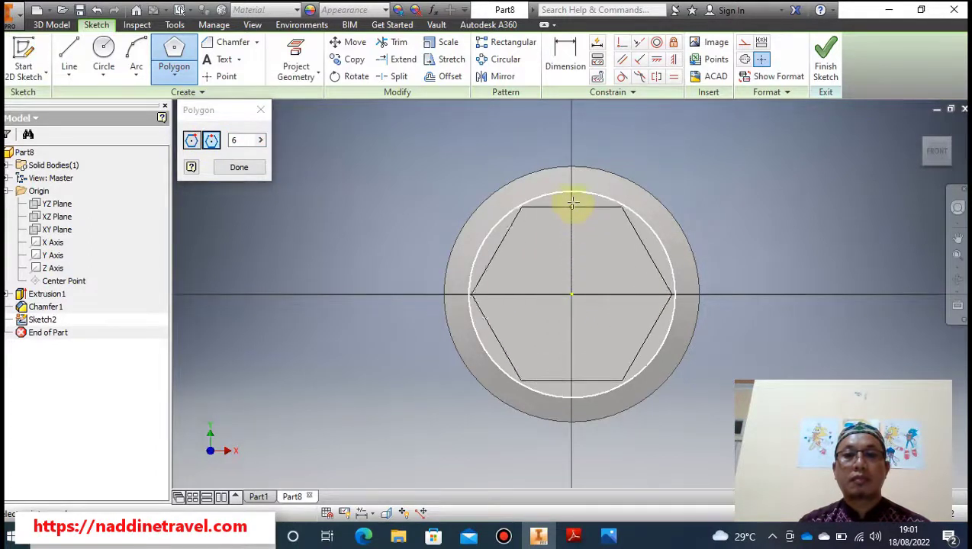
click(573, 183)
Dimension the hexagon's top and bottom edges 18 mm across flats
click(568, 73)
click(555, 186)
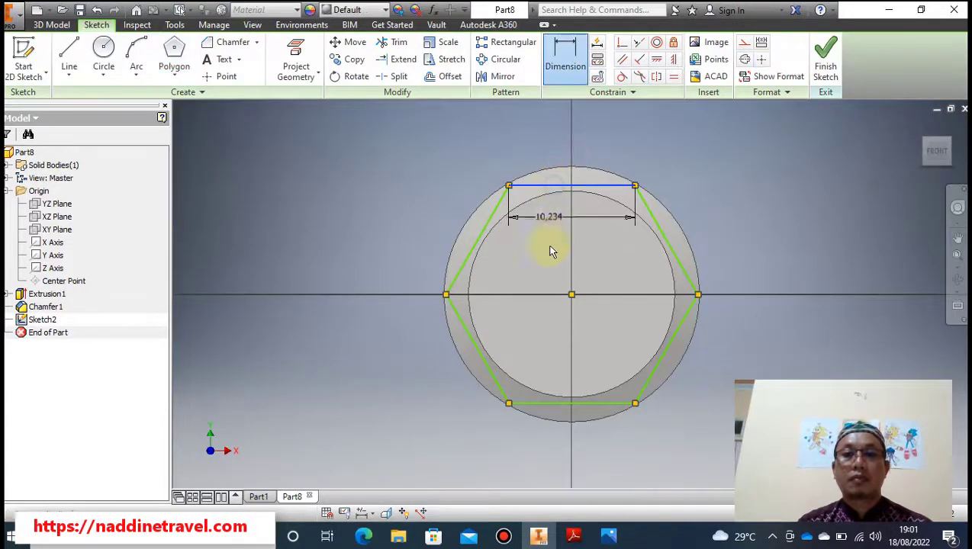
click(546, 404)
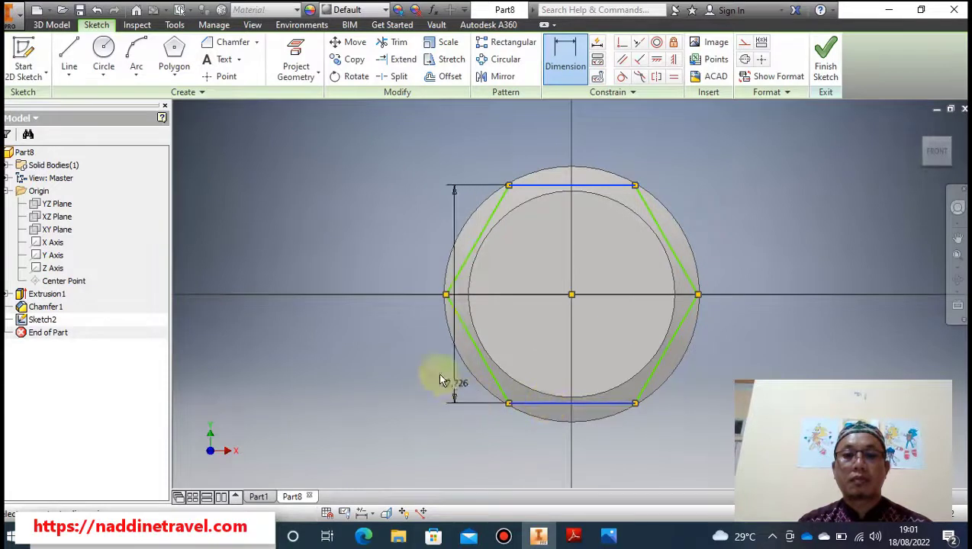
click(410, 297)
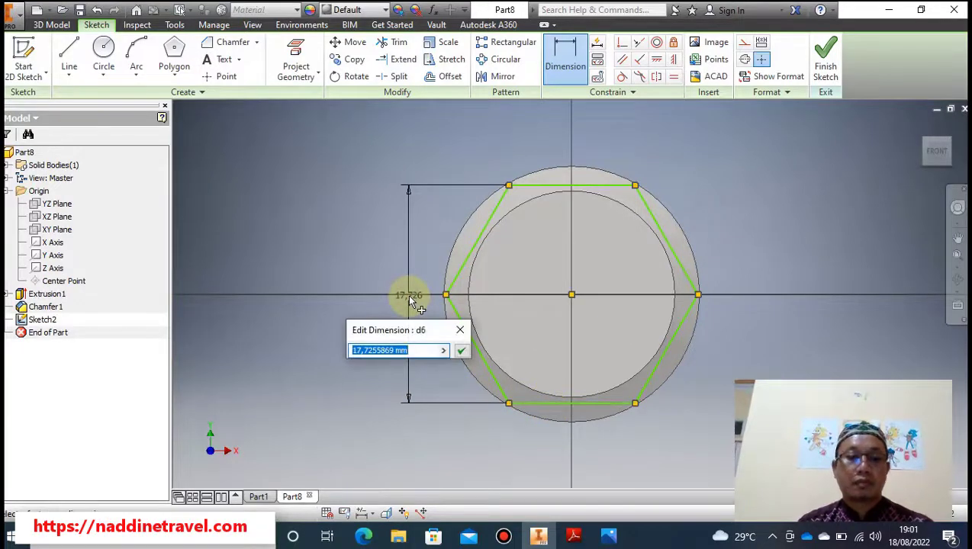
text(18)
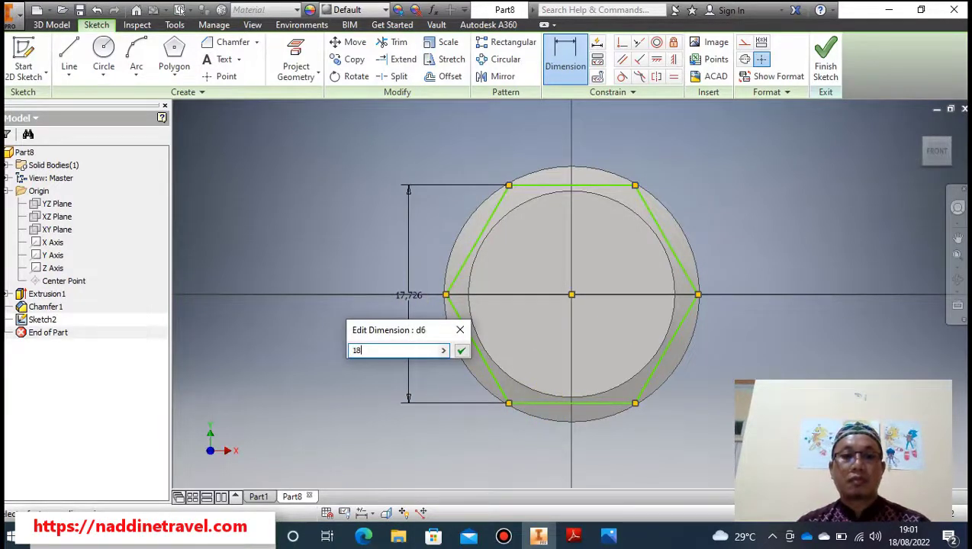
click(574, 538)
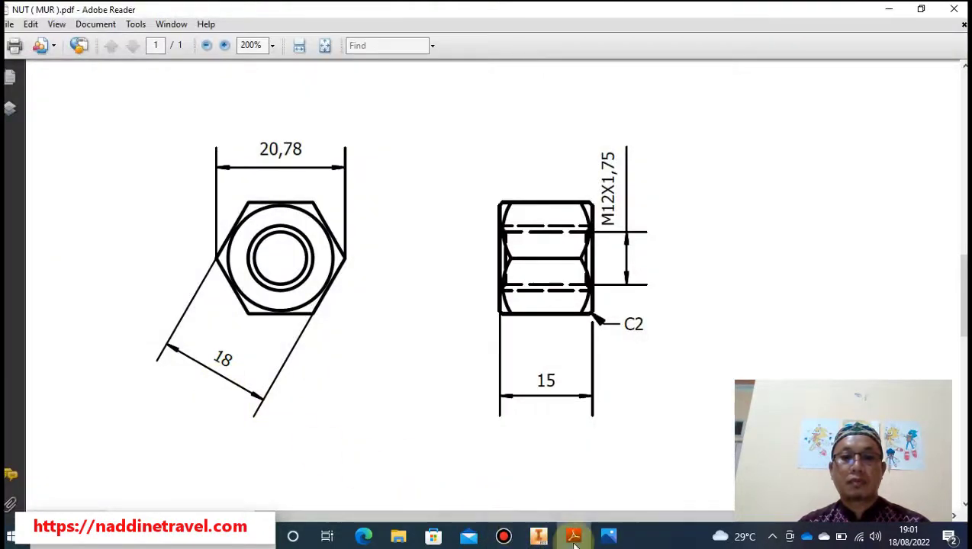
click(538, 536)
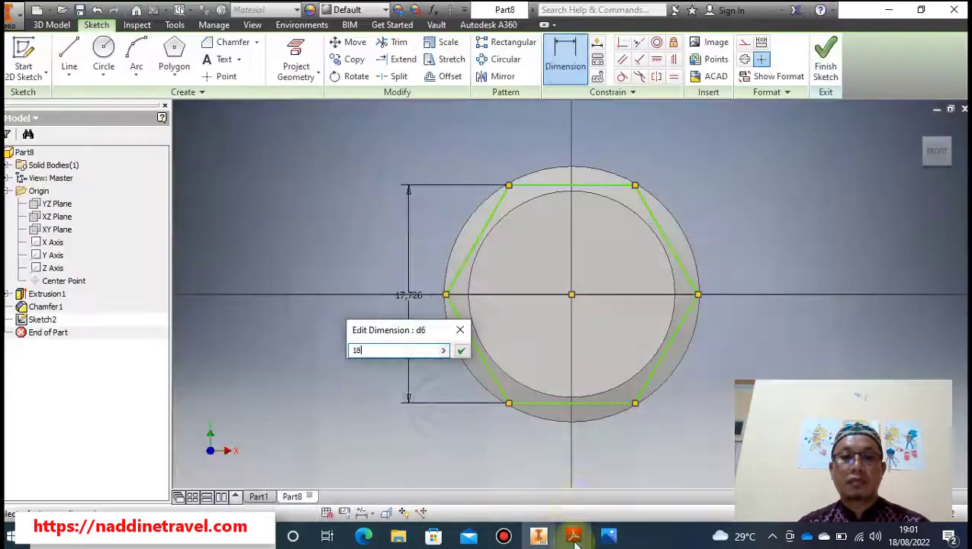
click(461, 352)
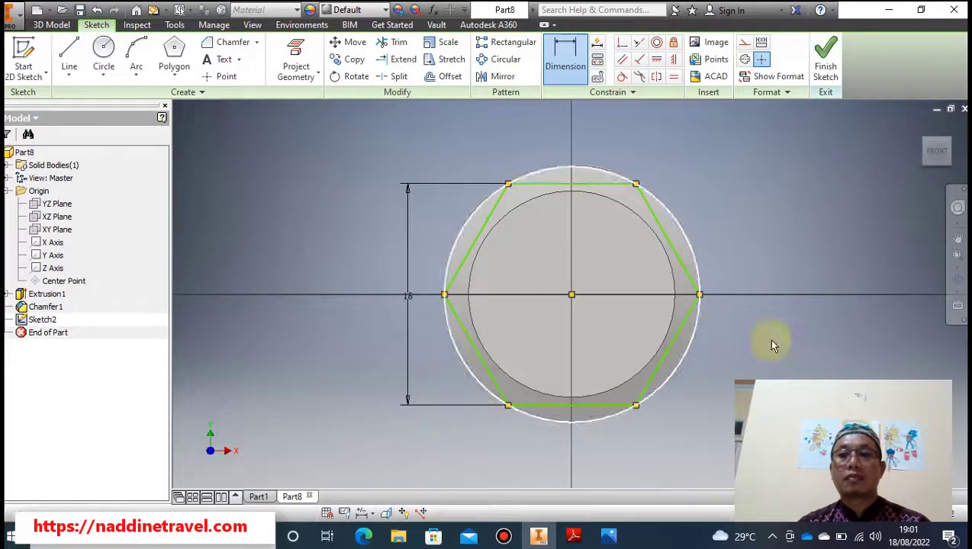
click(949, 149)
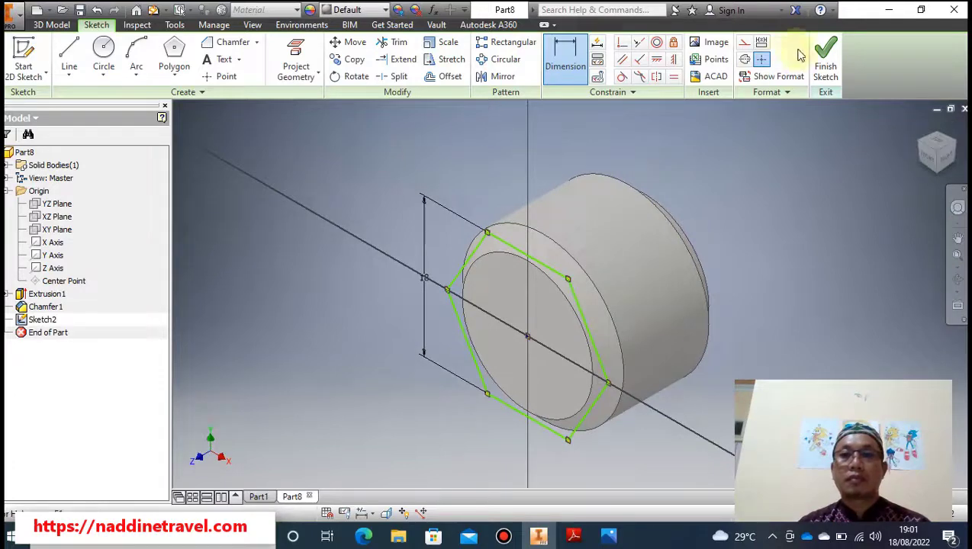
Extrude the hexagon 15 mm in the opposite direction, intersecting the round blank
click(819, 60)
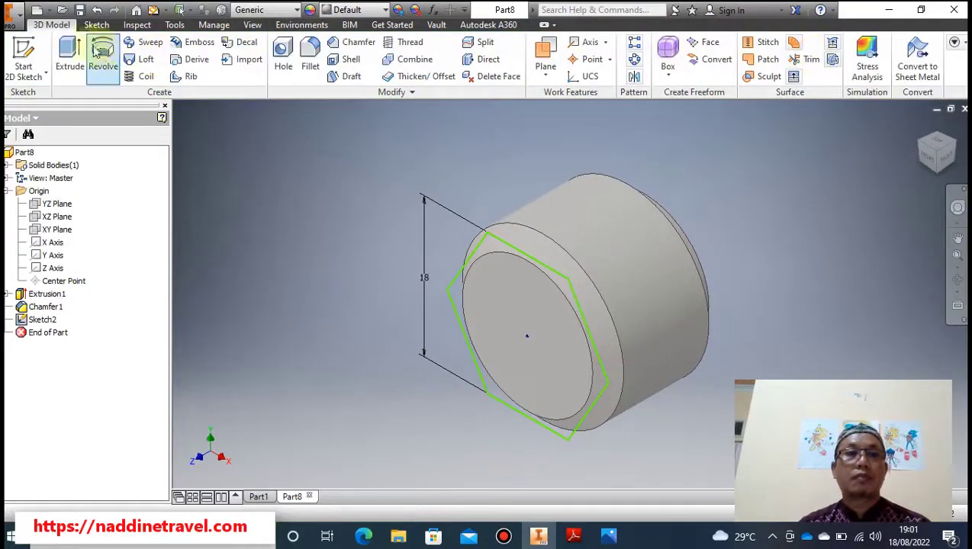
click(69, 57)
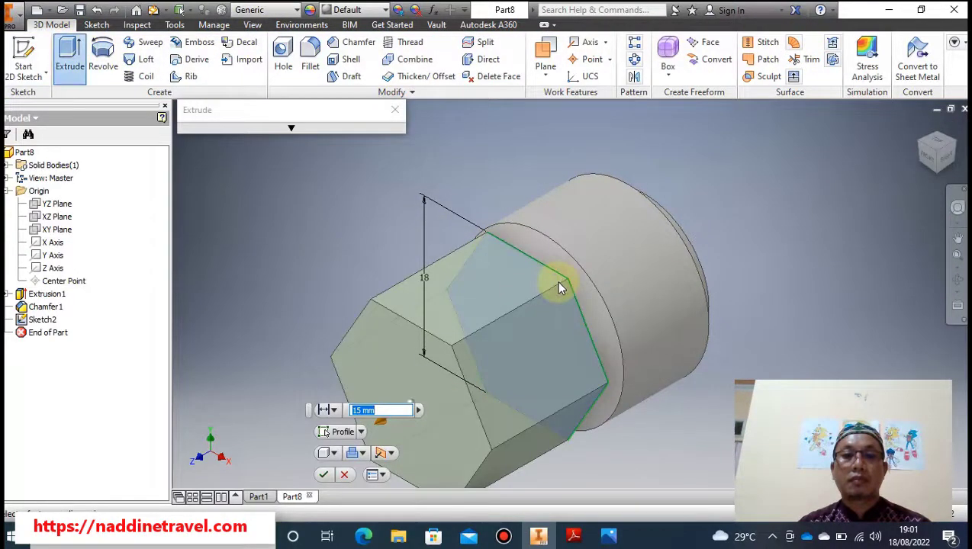
click(393, 456)
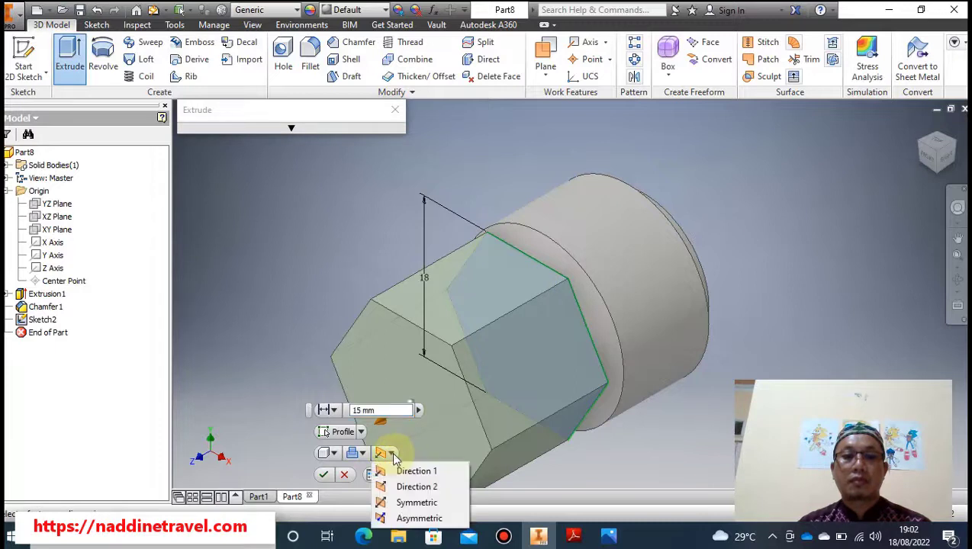
click(405, 489)
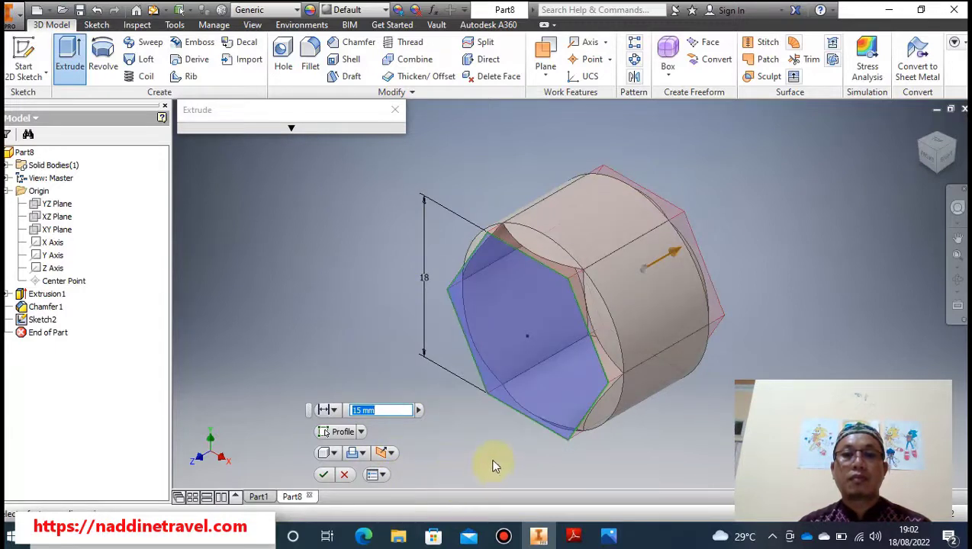
click(362, 454)
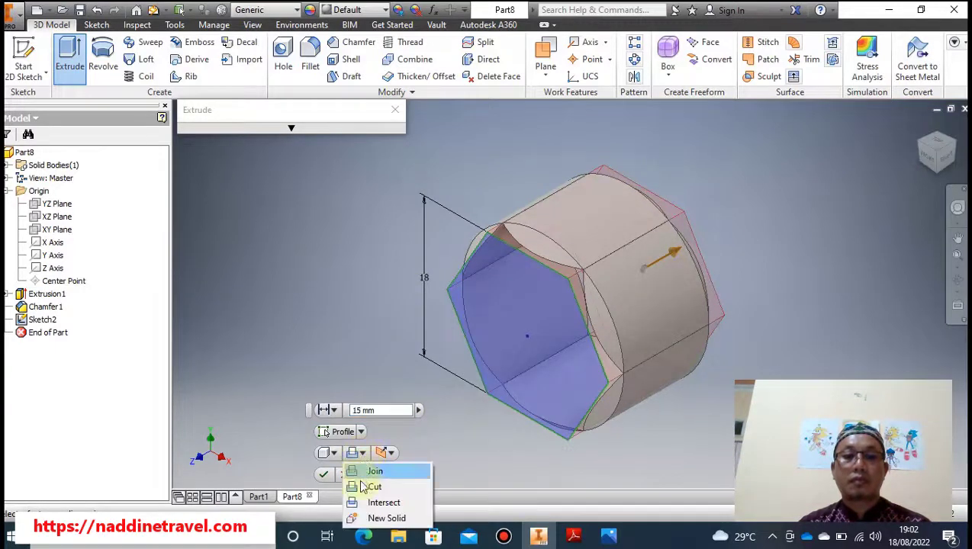
click(378, 518)
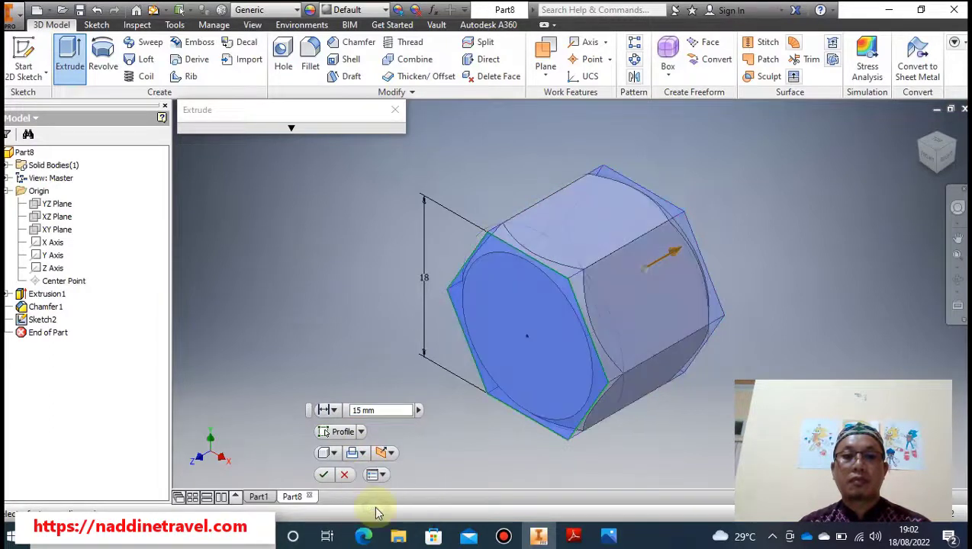
click(324, 476)
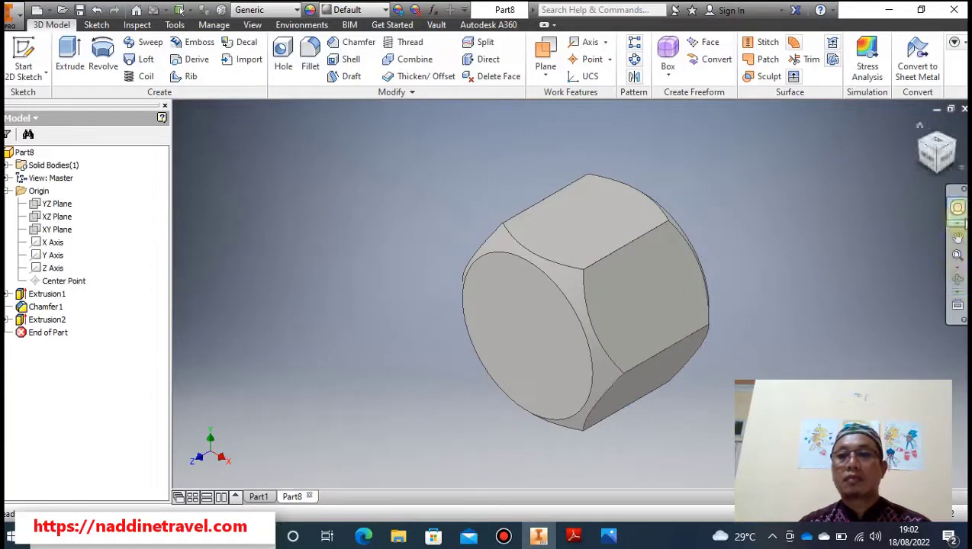
click(958, 280)
drag(655, 269, 623, 302)
drag(692, 295, 768, 344)
click(957, 280)
key(Escape)
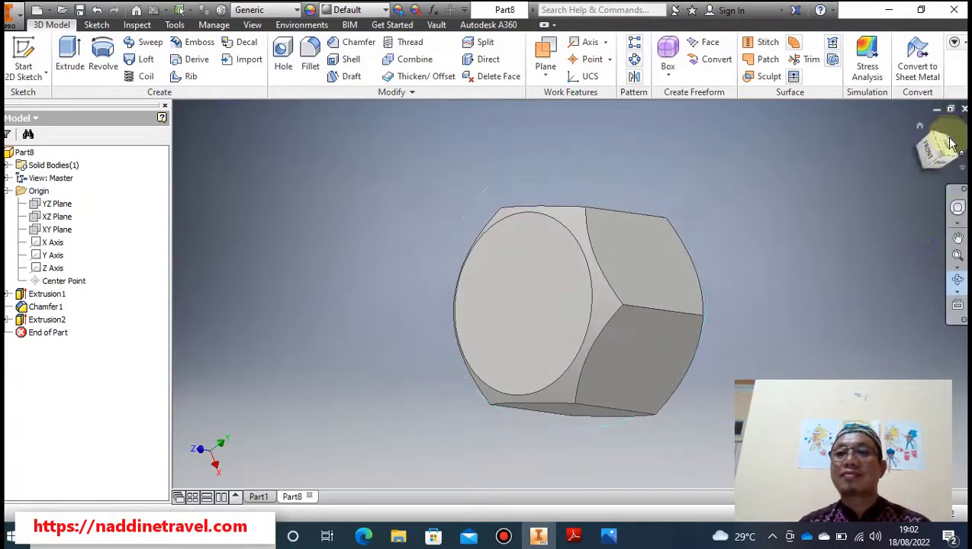
click(949, 146)
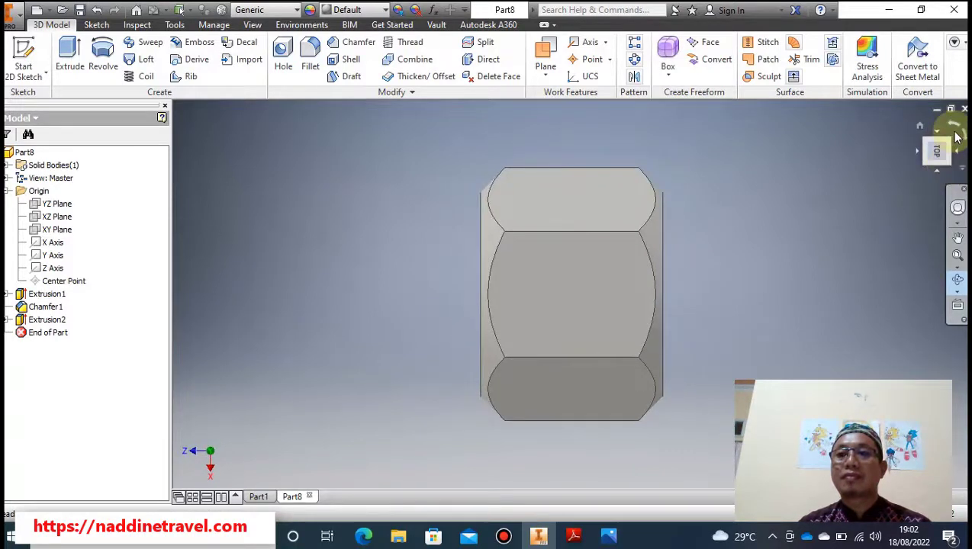
click(953, 130)
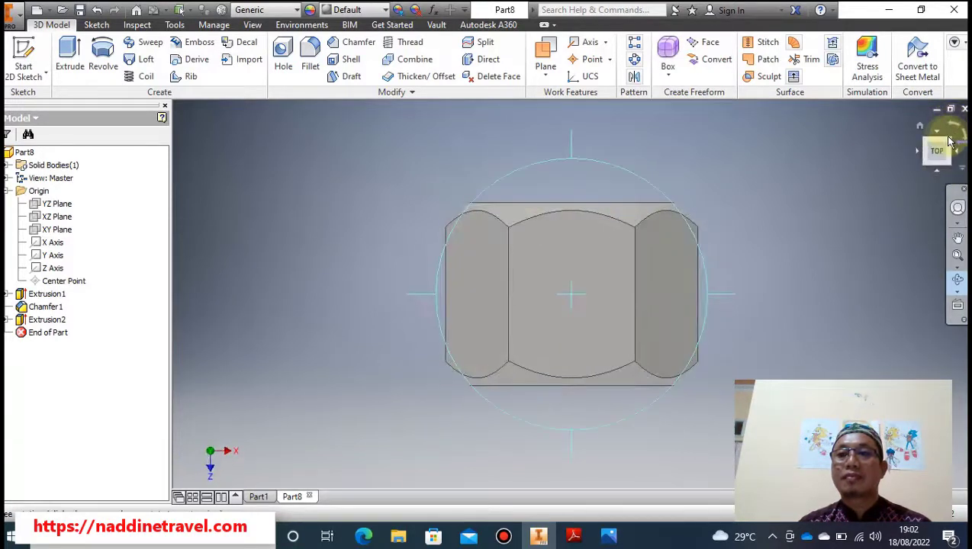
key(Escape)
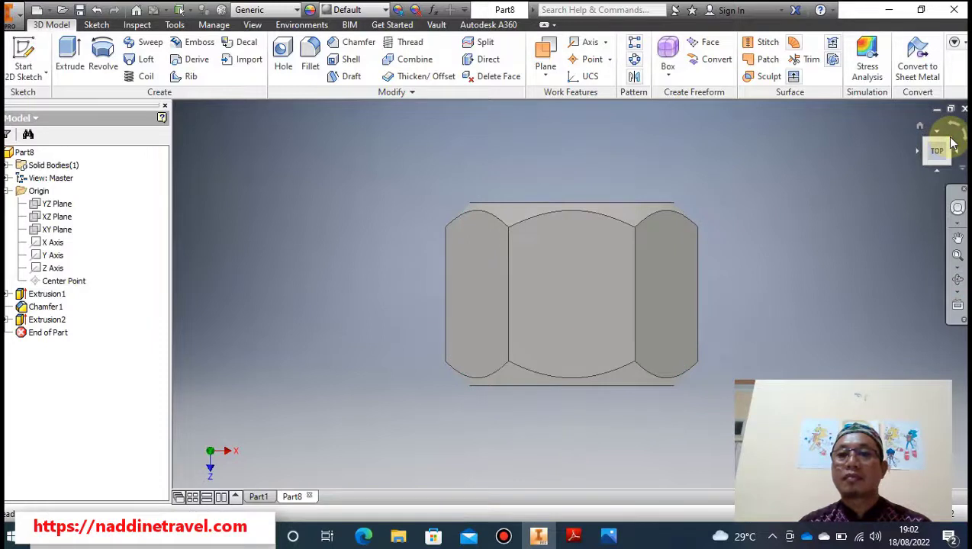
click(950, 147)
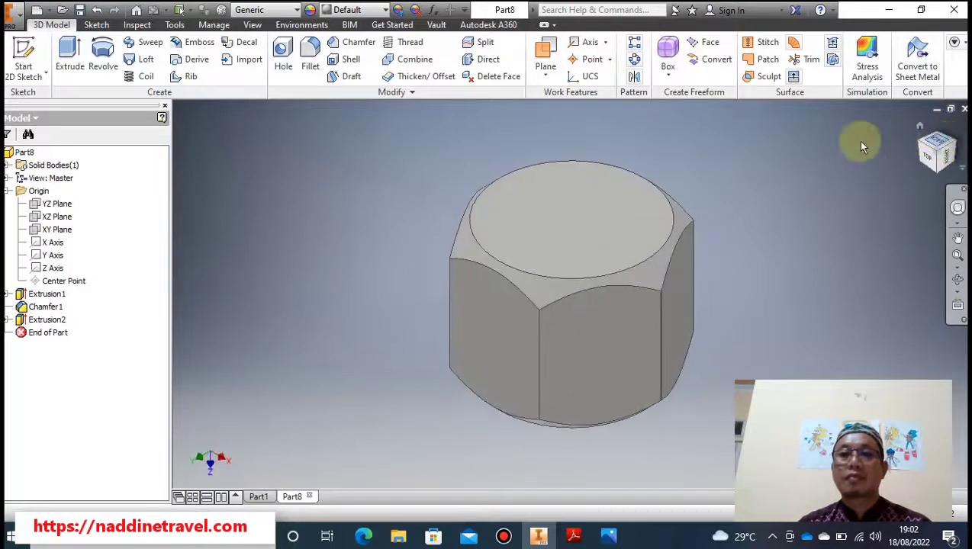
Start Sketch3 on the nut's top face and bring up the TABEL ULIR METRIC.jpg thread table
click(597, 255)
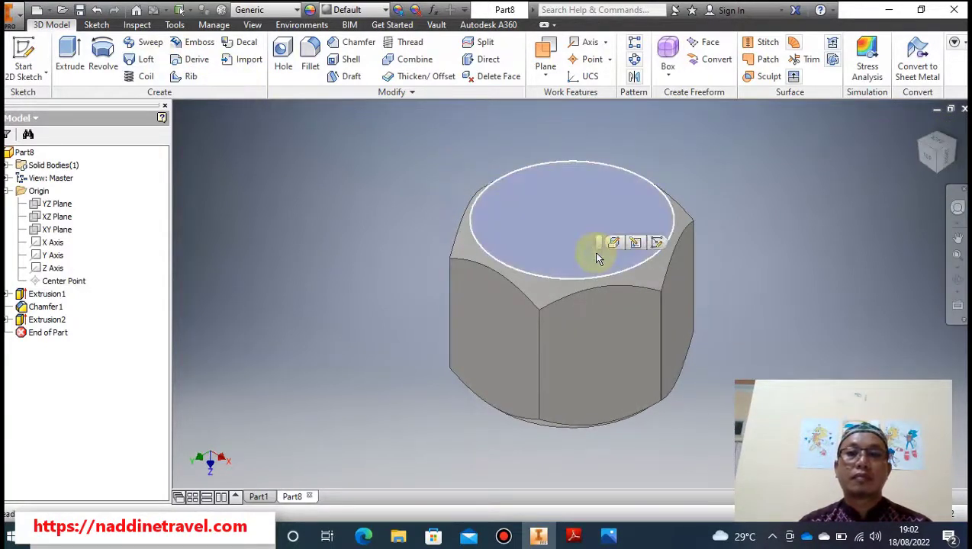
click(654, 242)
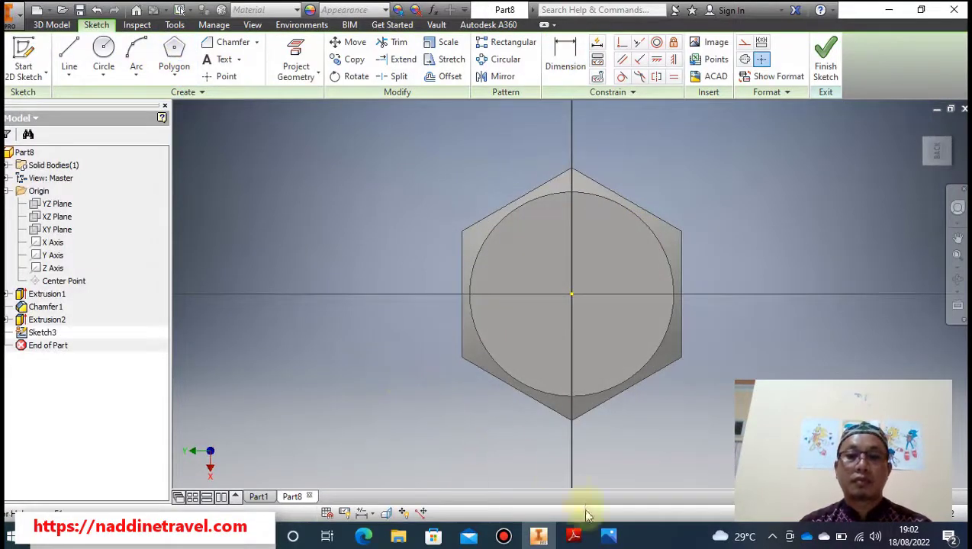
click(608, 537)
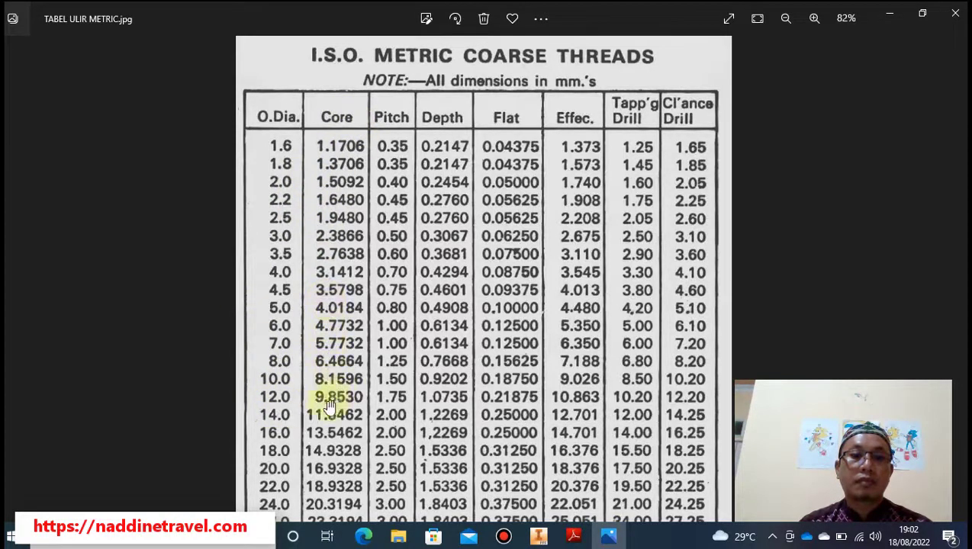
Check the nut reference drawing and metric thread table, then return to Sketch3
click(572, 537)
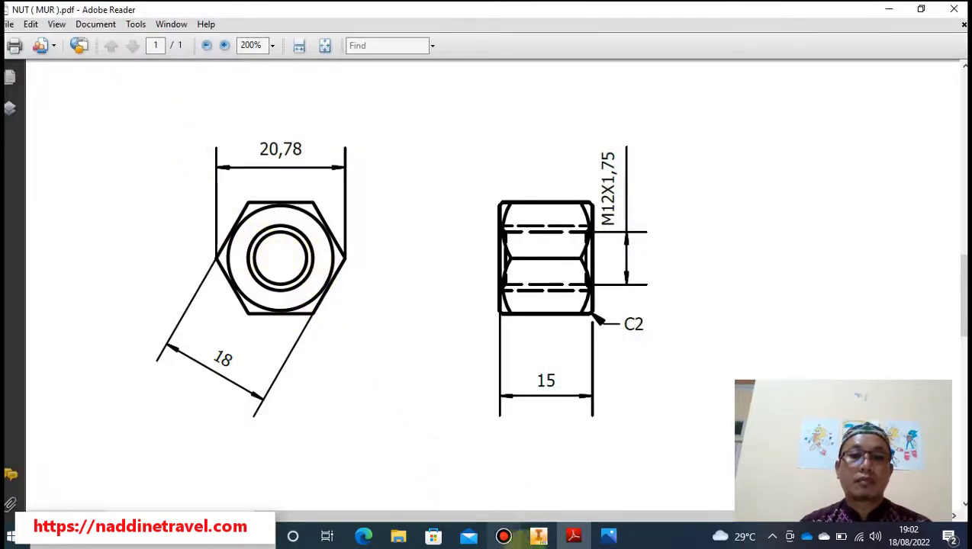
click(574, 537)
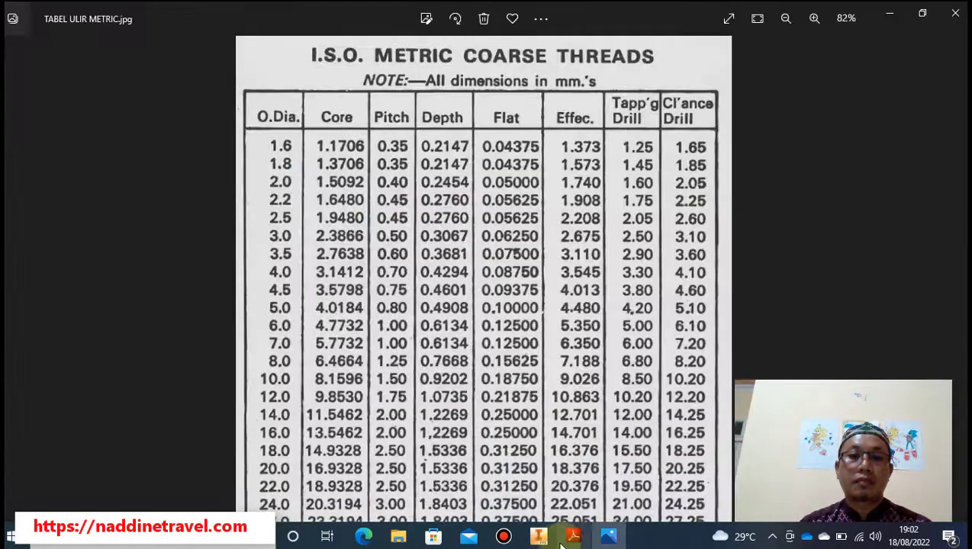
click(539, 537)
click(106, 55)
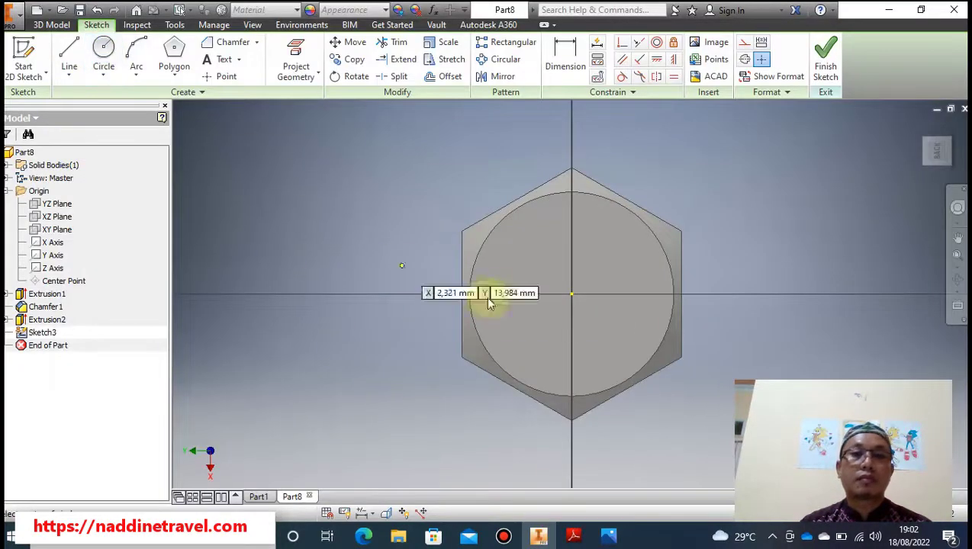
Draw a 9,8 mm diameter circle centred on the origin and finish the sketch
click(572, 295)
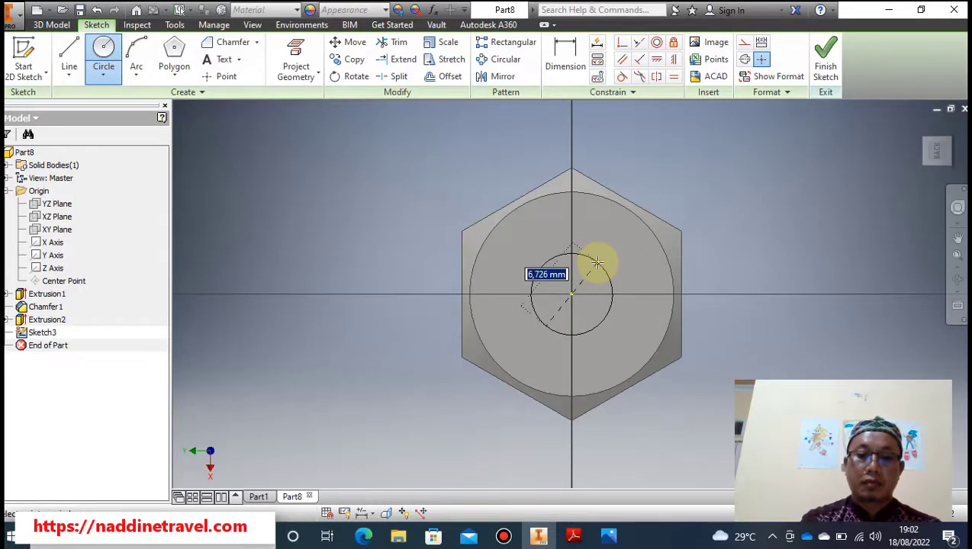
key(Return)
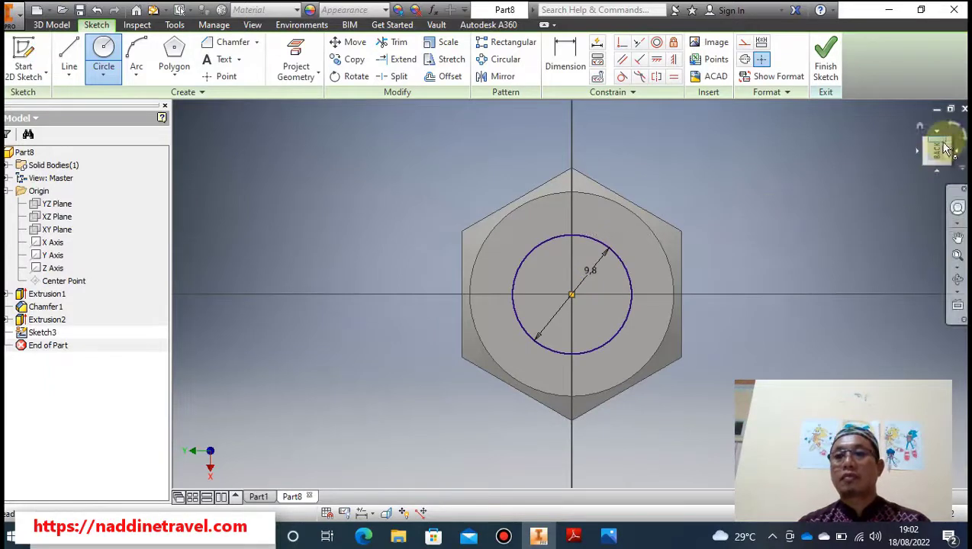
click(825, 52)
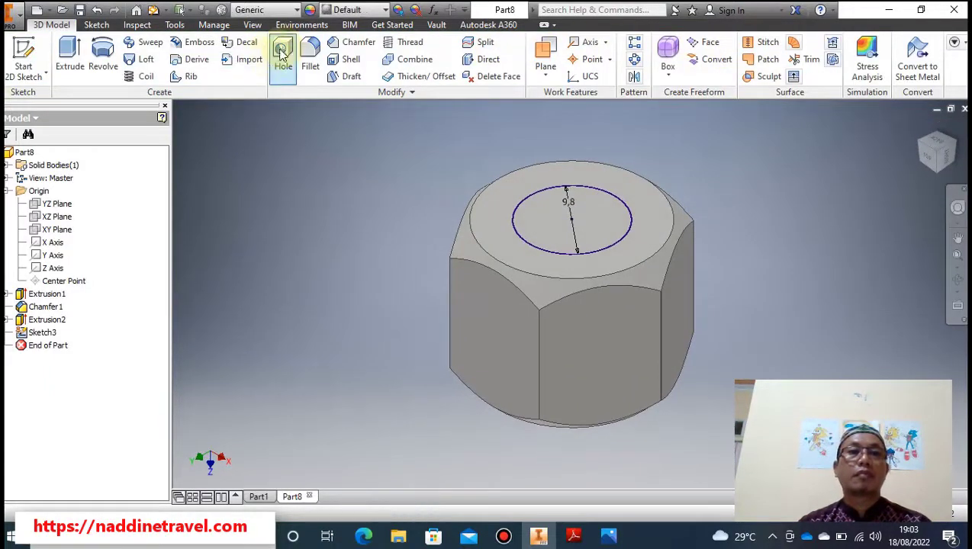
Create a 9,8 mm Through All hole at the circle's centre
key(h)
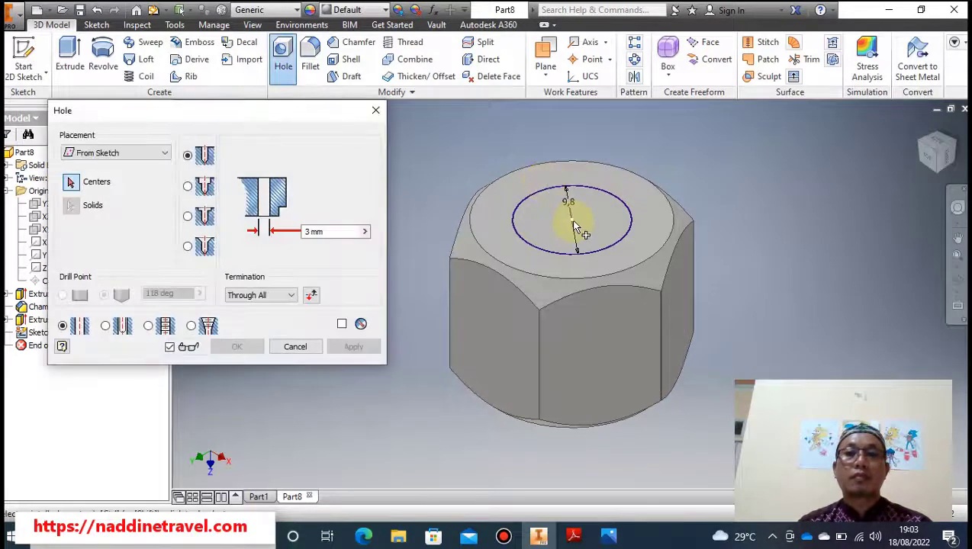
click(572, 219)
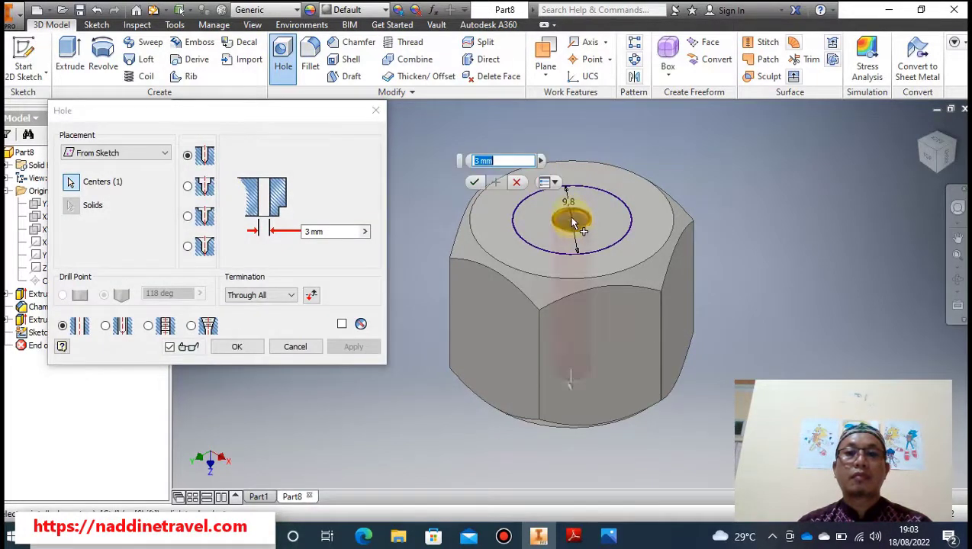
click(311, 233)
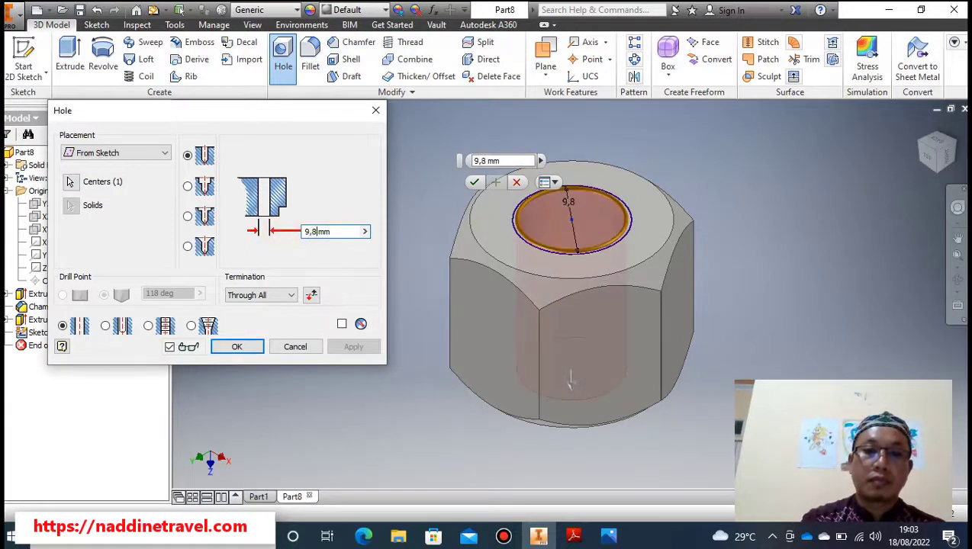
key(Return)
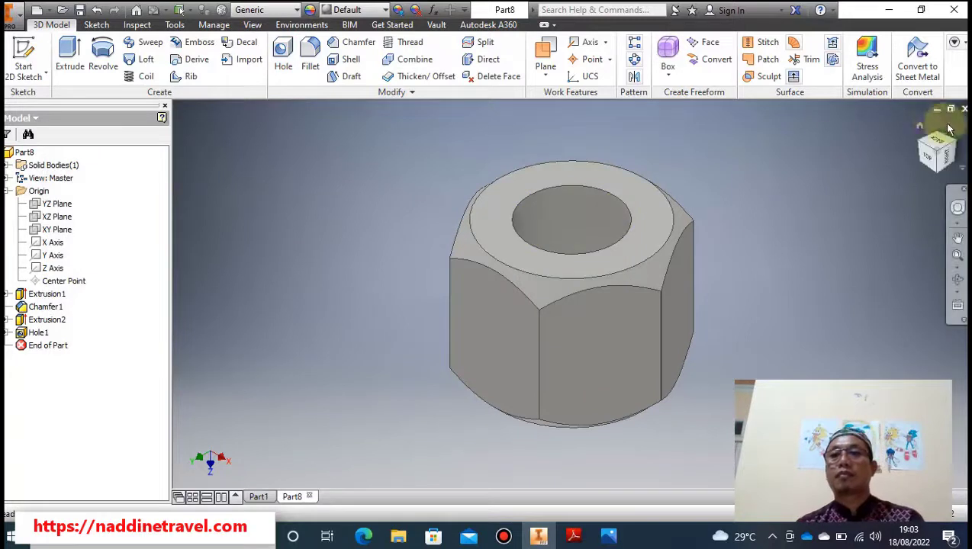
Chamfer the hole edges on both faces of the nut by 0,5 mm
click(353, 42)
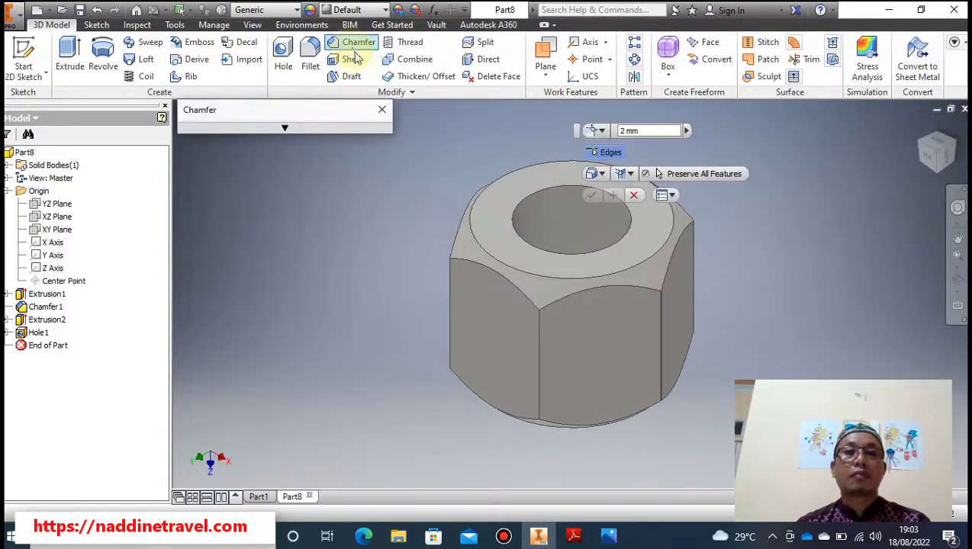
click(622, 130)
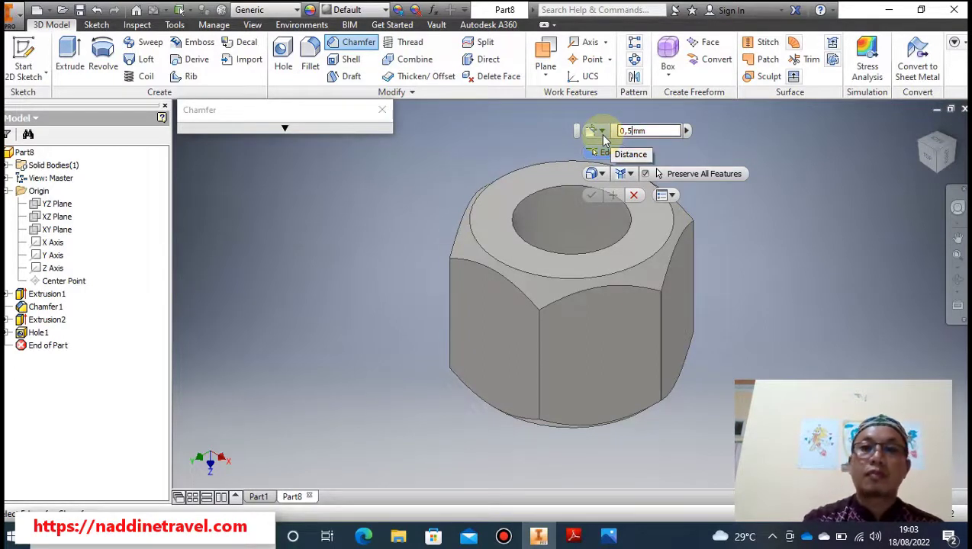
click(555, 192)
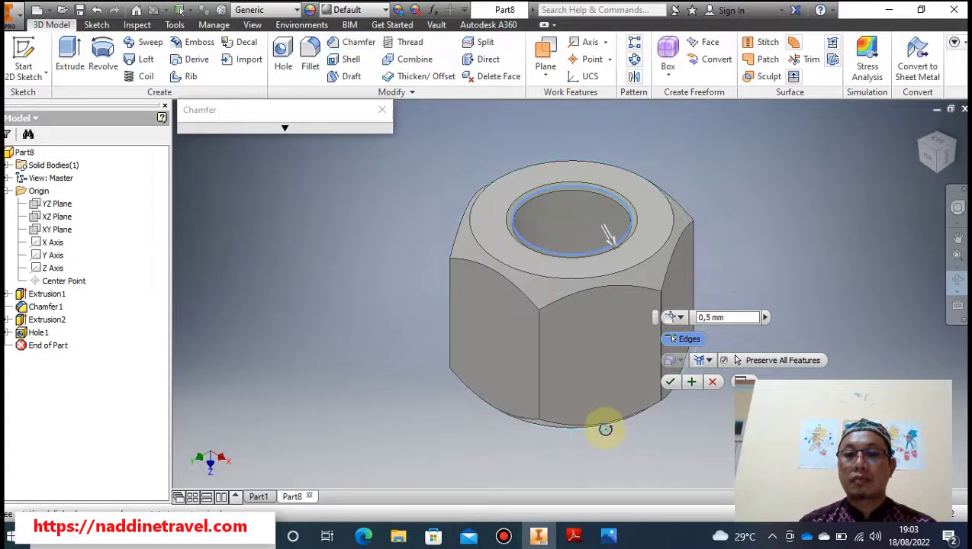
shift+middle_drag(569, 426, 582, 235)
drag(586, 244, 690, 239)
right_click(724, 228)
click(772, 224)
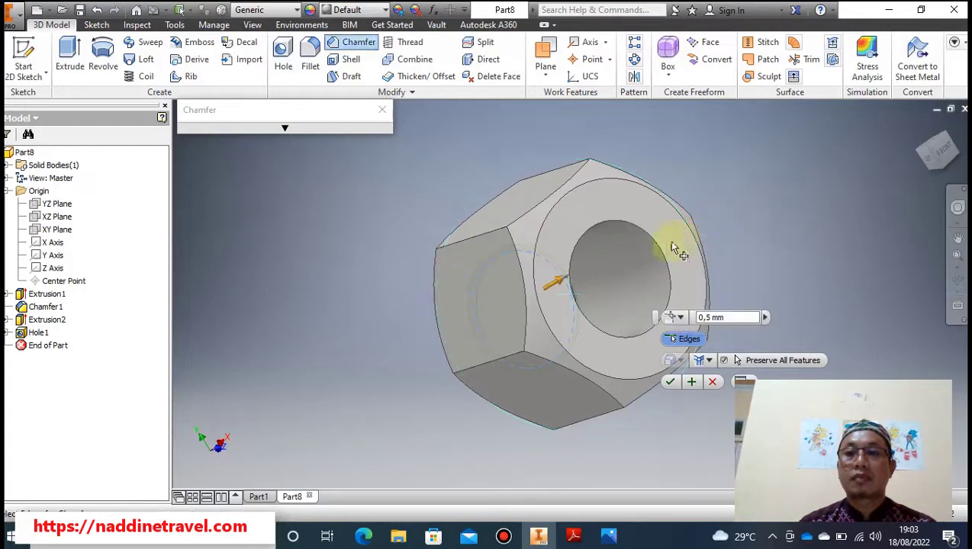
click(651, 243)
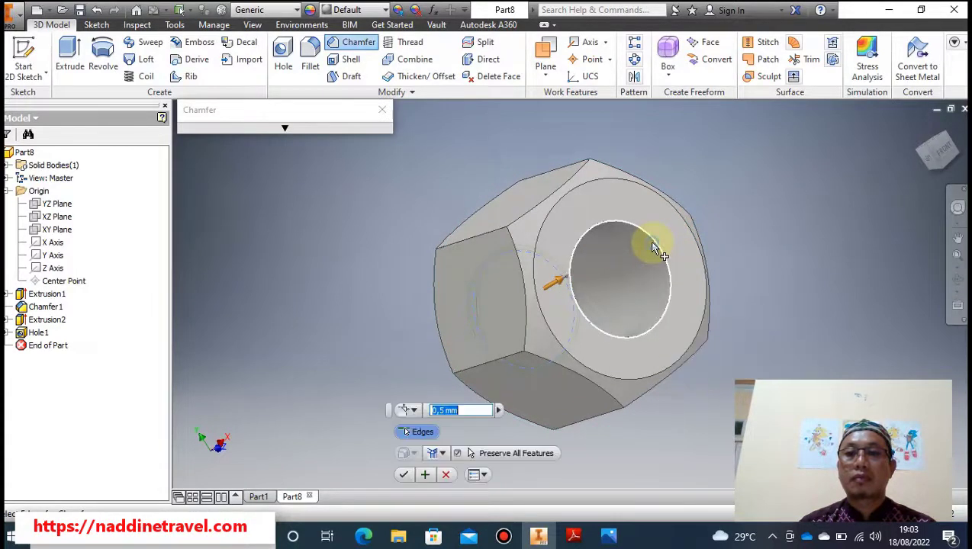
click(405, 475)
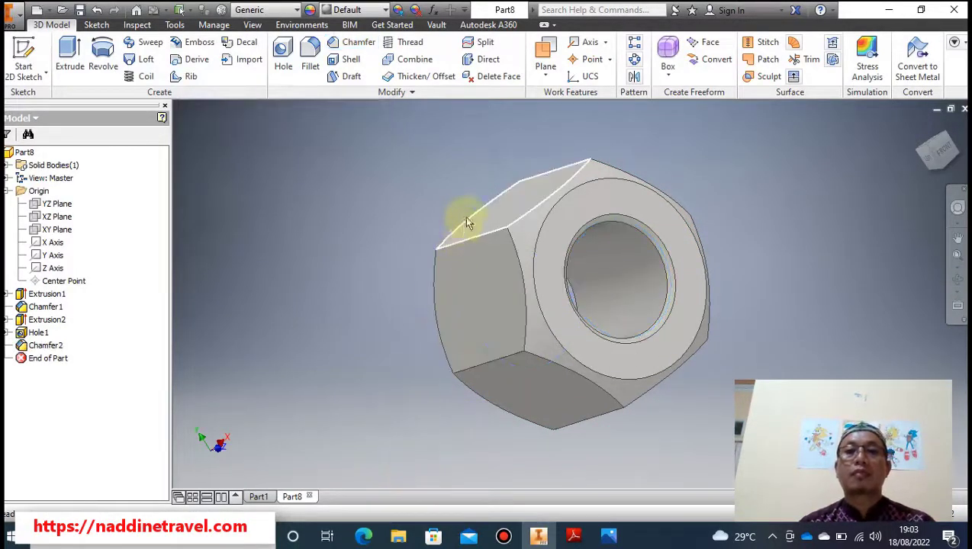
Set up a thread on the bore face from the Specification settings
click(404, 47)
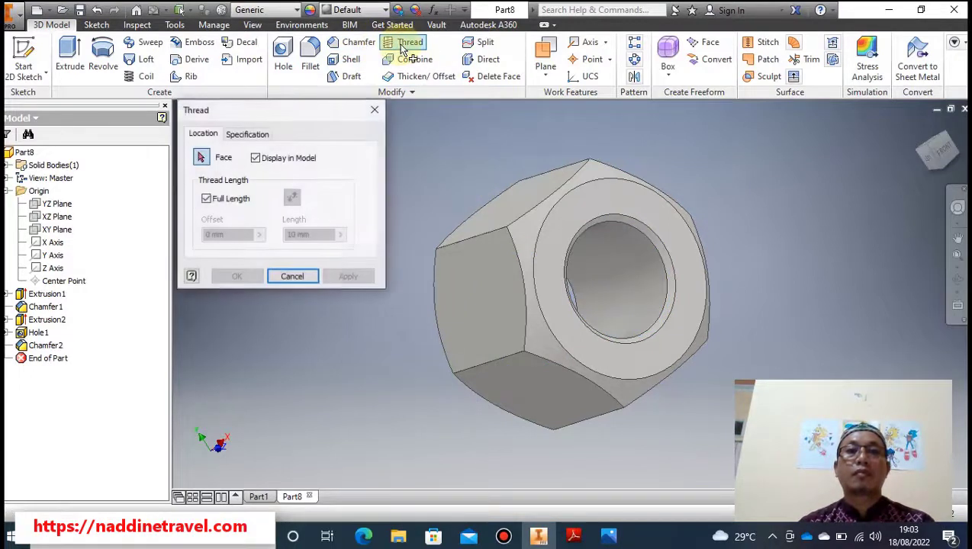
click(255, 137)
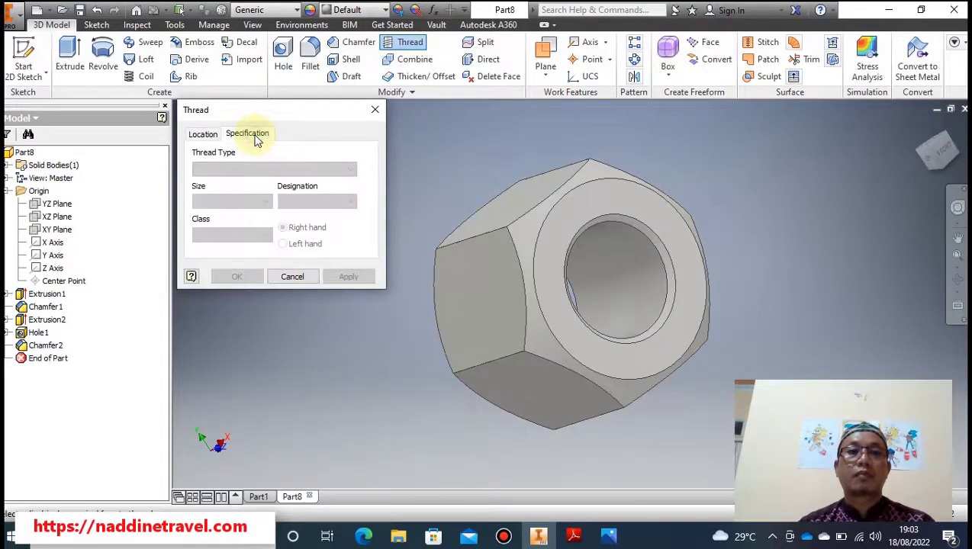
click(654, 275)
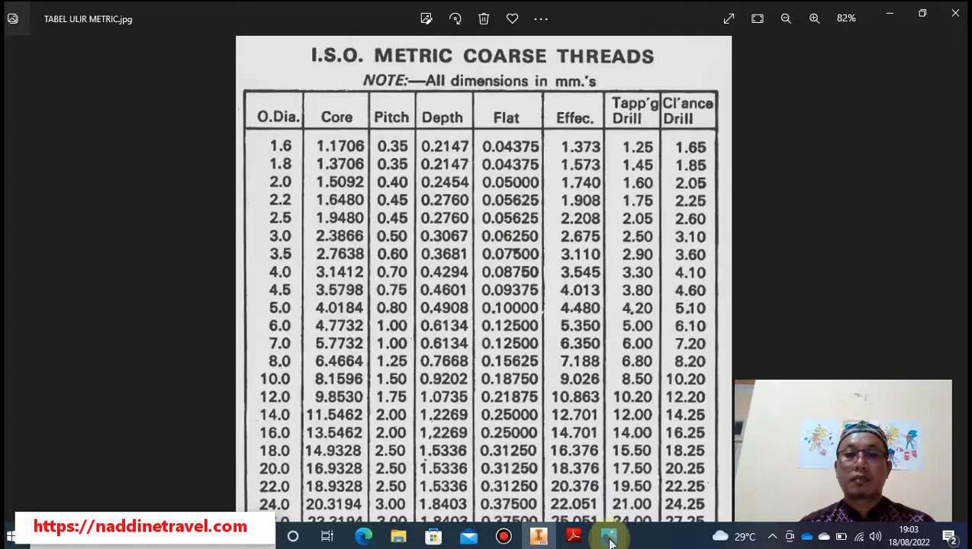
click(608, 537)
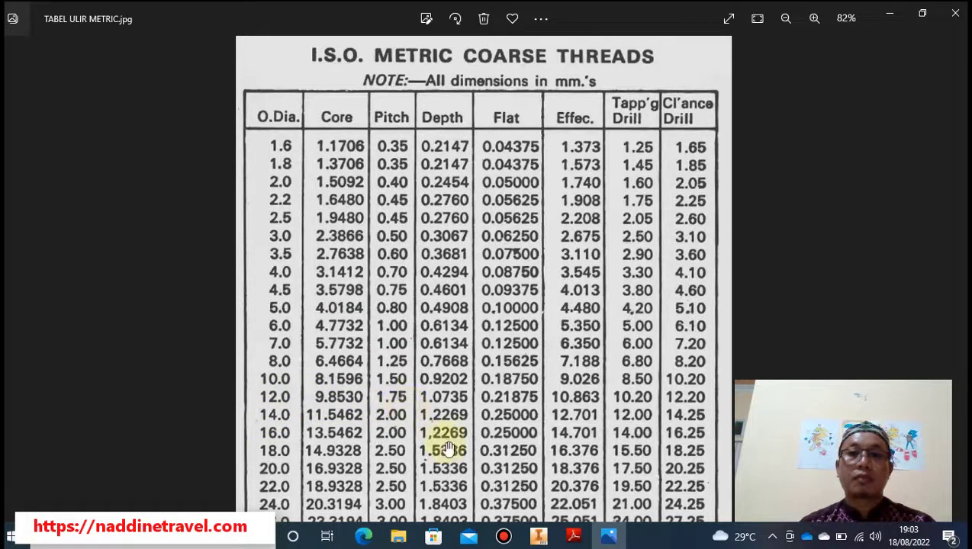
click(574, 538)
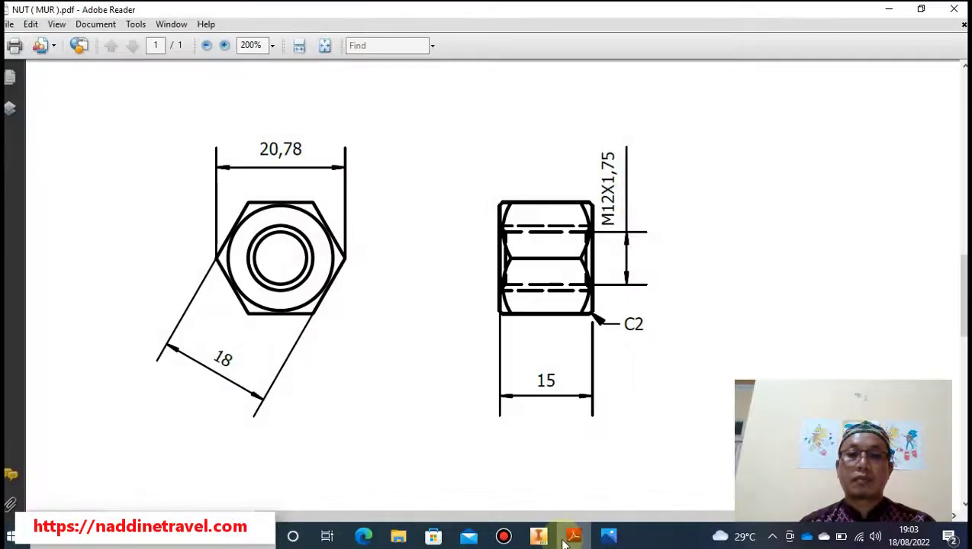
click(539, 538)
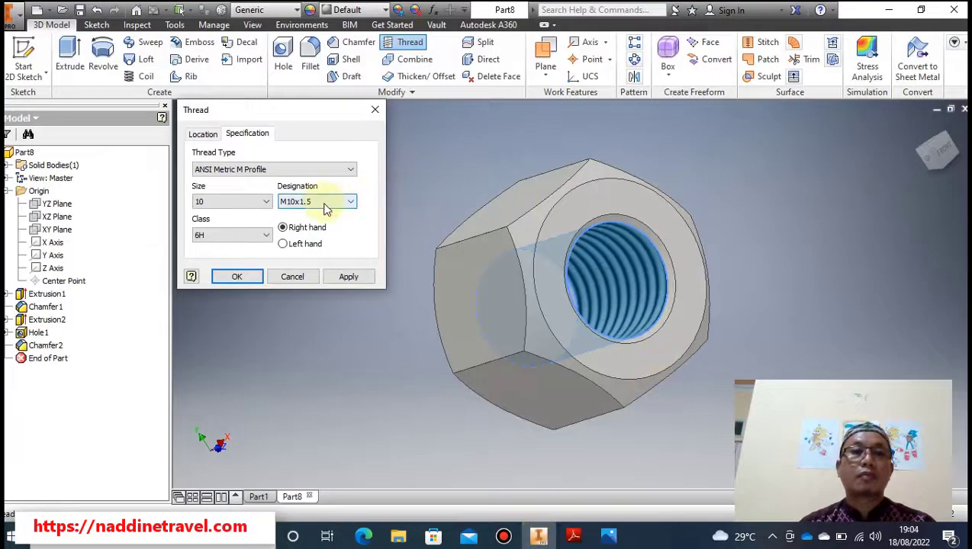
Set the bore thread to ISO Metric profile size 12 (M12x1.75), accepting the warning
click(265, 204)
click(341, 174)
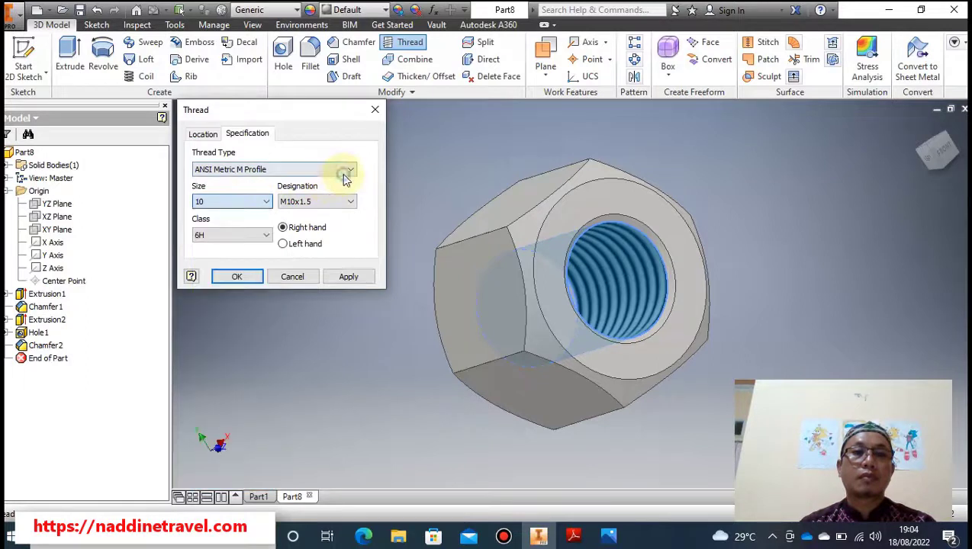
click(341, 171)
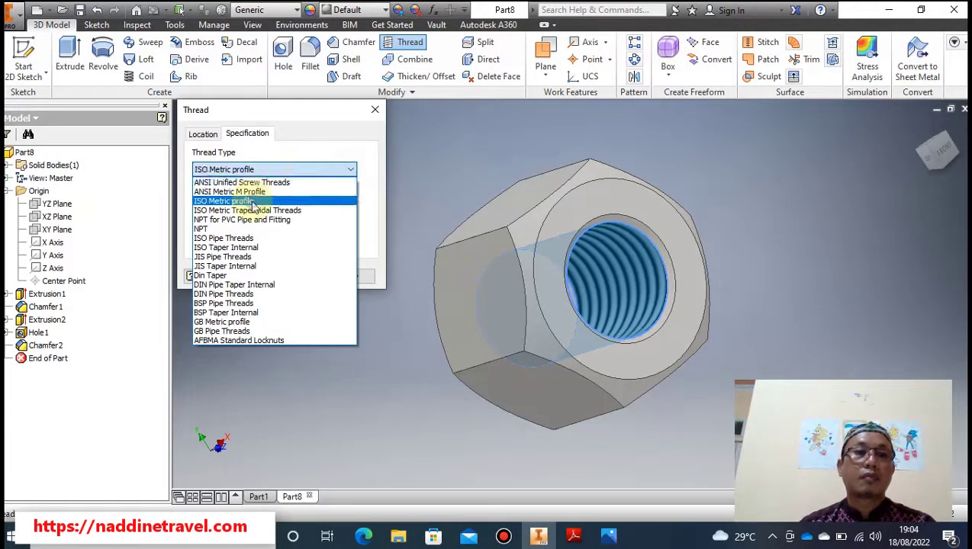
click(252, 201)
click(265, 203)
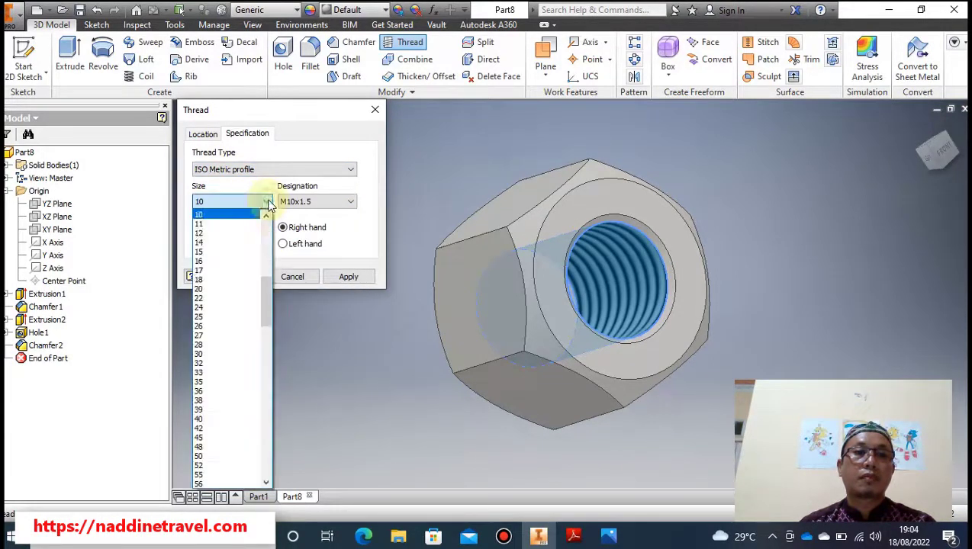
click(225, 234)
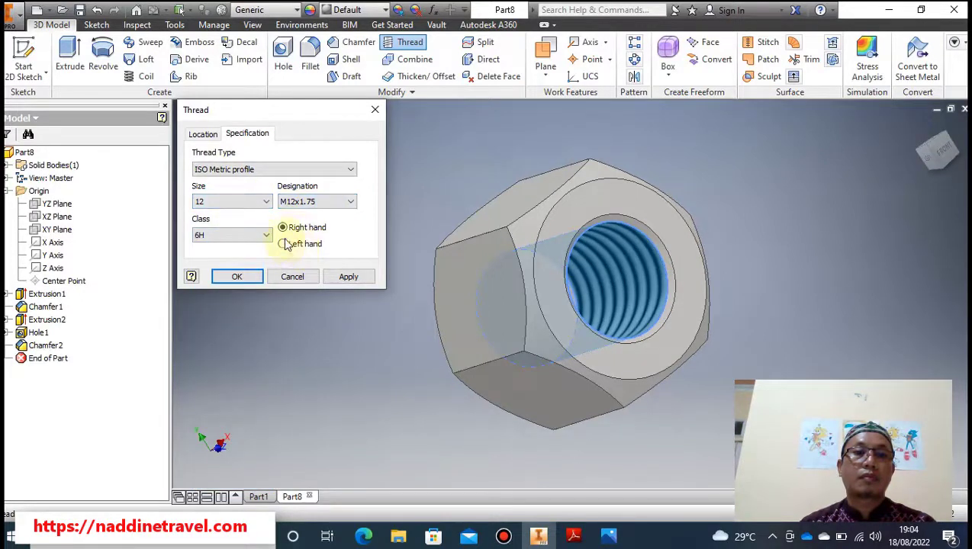
click(237, 277)
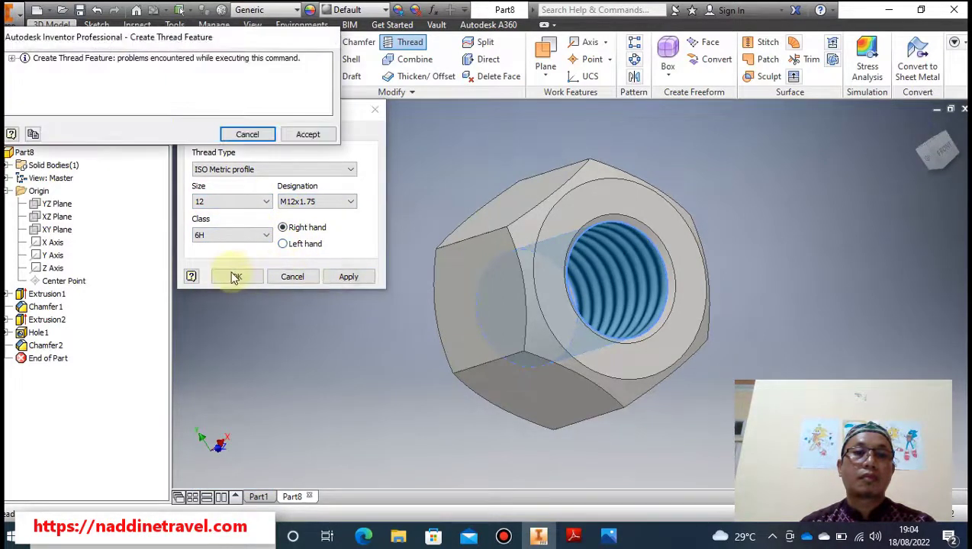
click(308, 134)
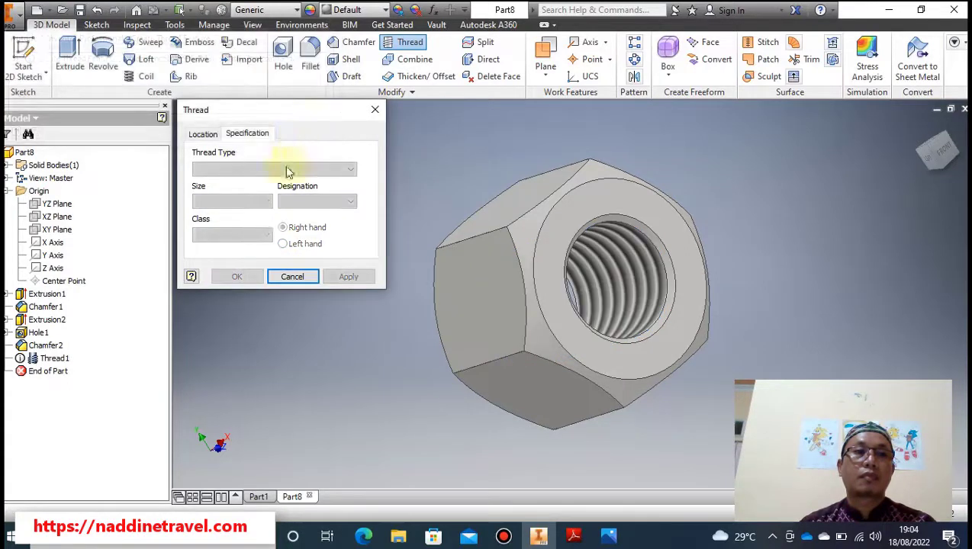
click(374, 109)
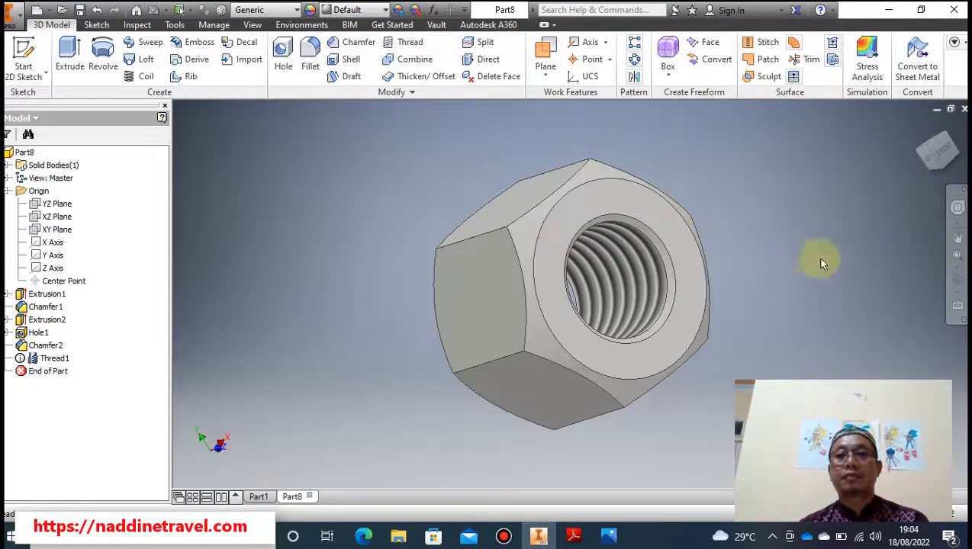
click(945, 149)
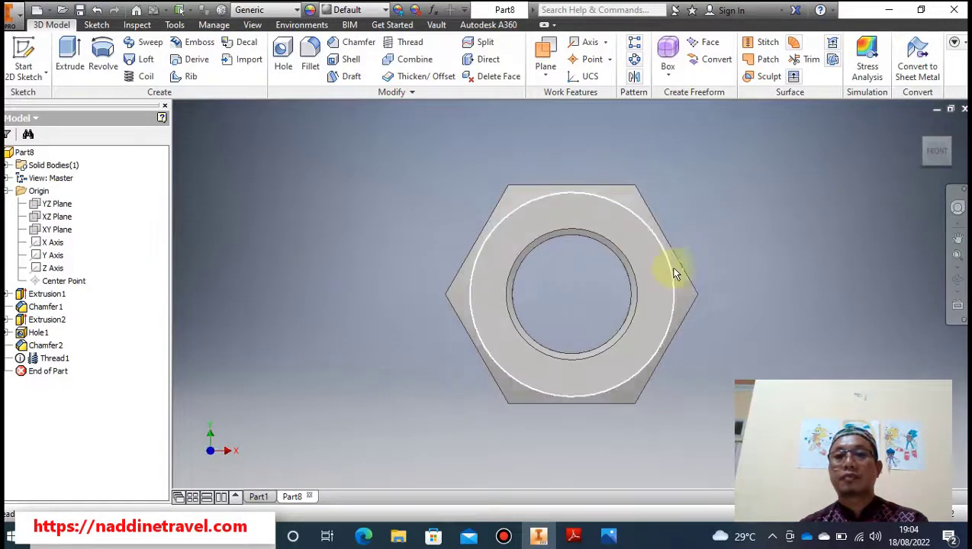
click(954, 281)
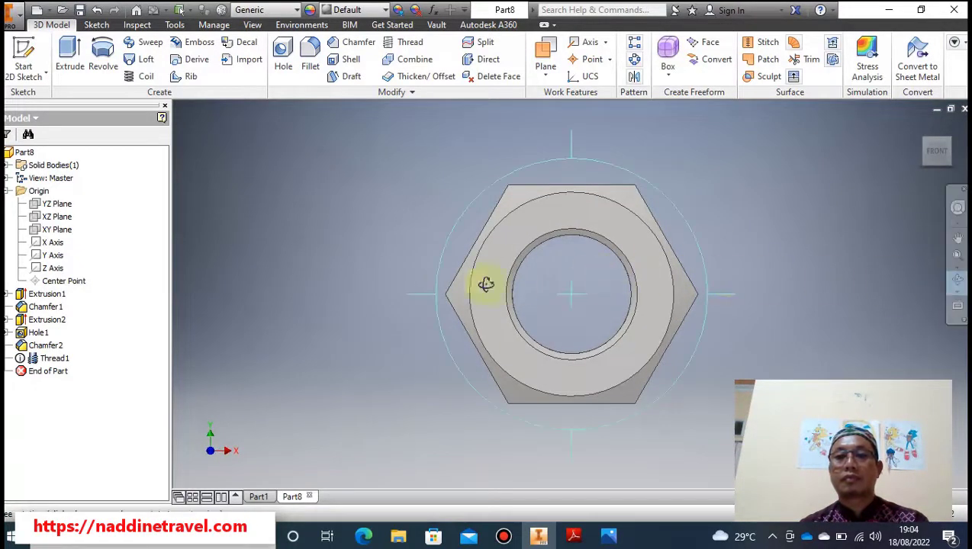
drag(440, 288, 488, 246)
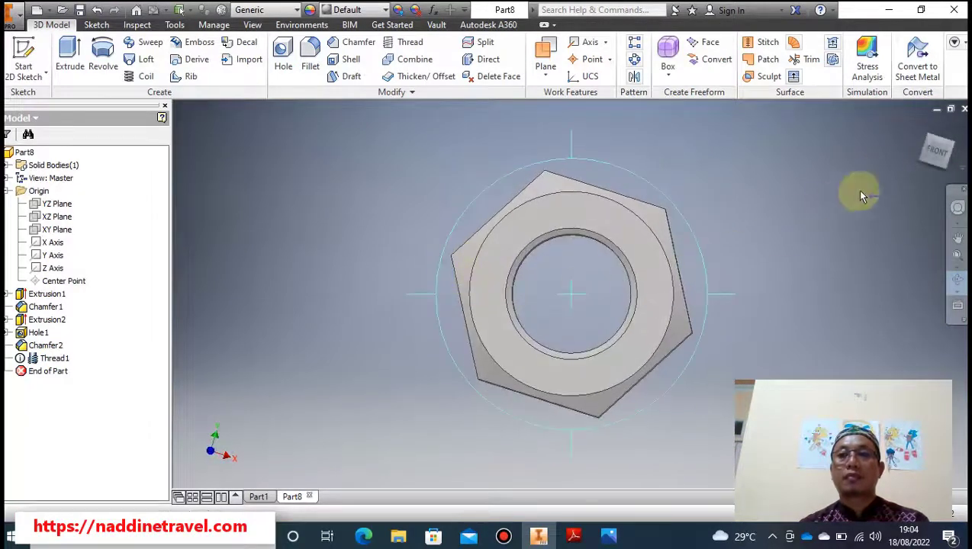
click(927, 154)
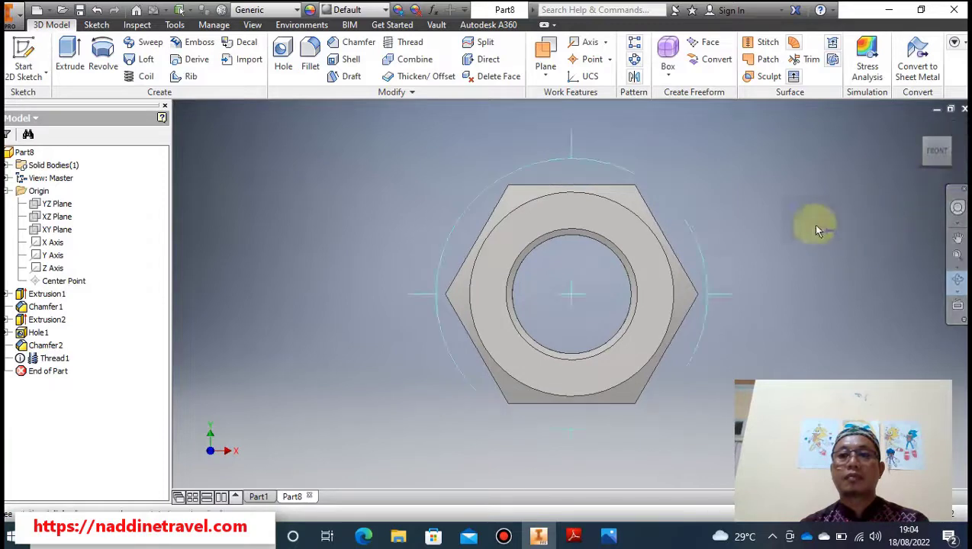
Save the part over the existing nut 1.ipt in the bubut folder
click(81, 12)
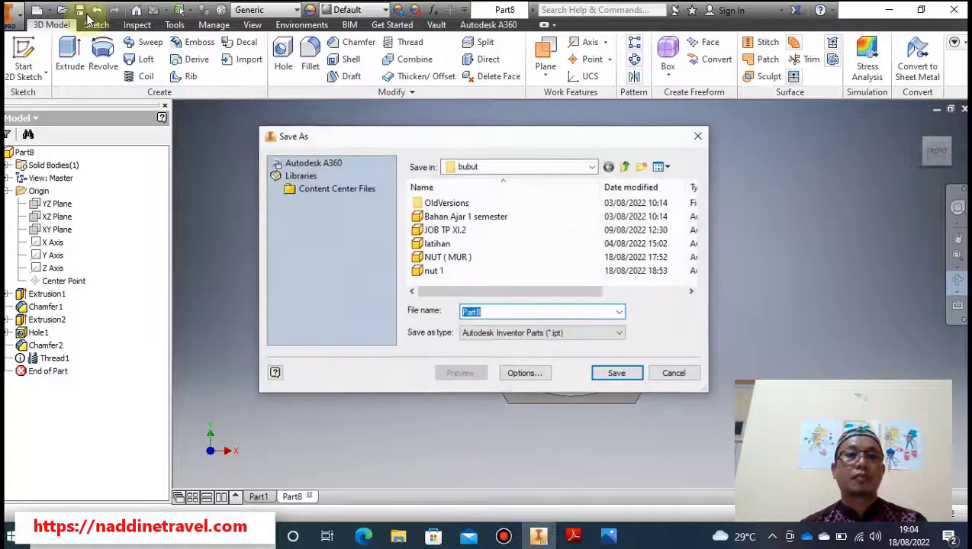
click(434, 272)
click(617, 373)
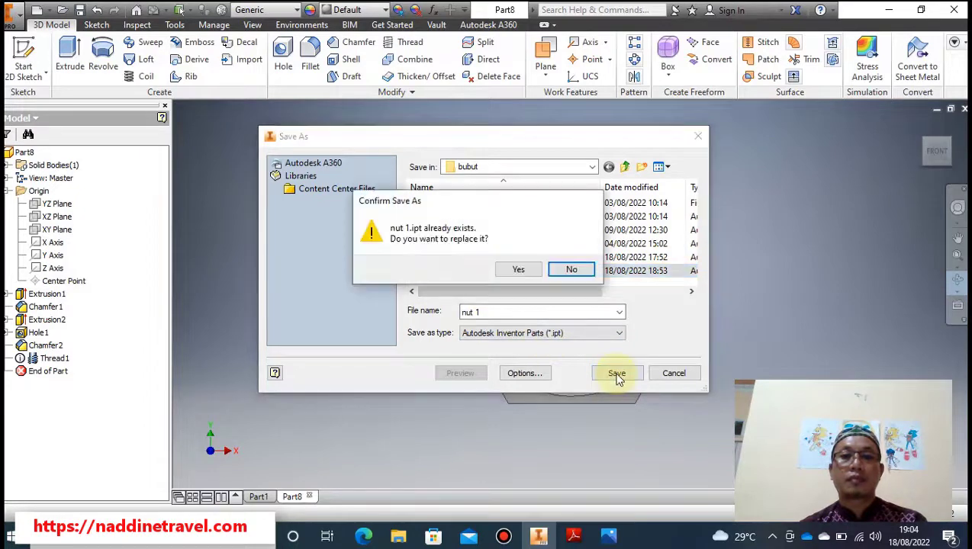
click(517, 269)
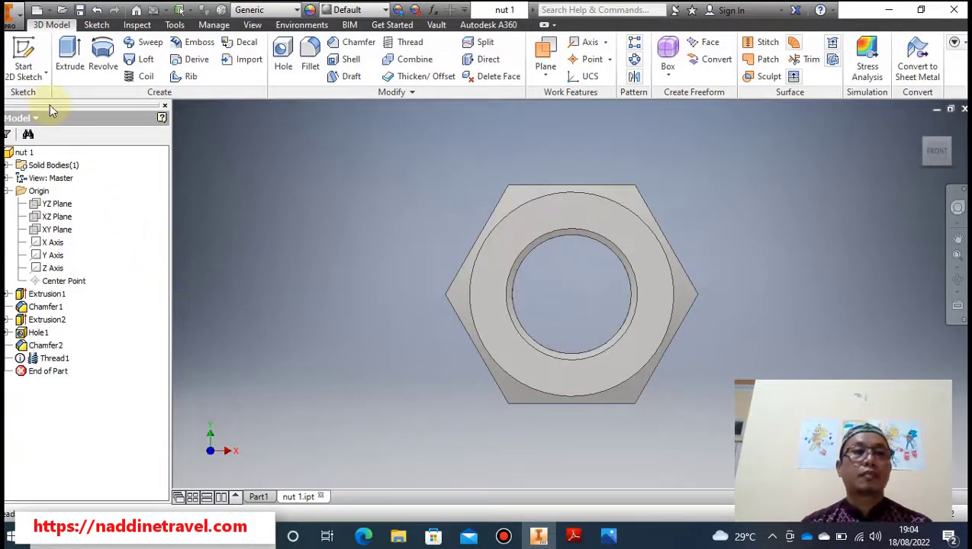
Create a new drawing from the Metric ISO.idw template
click(37, 10)
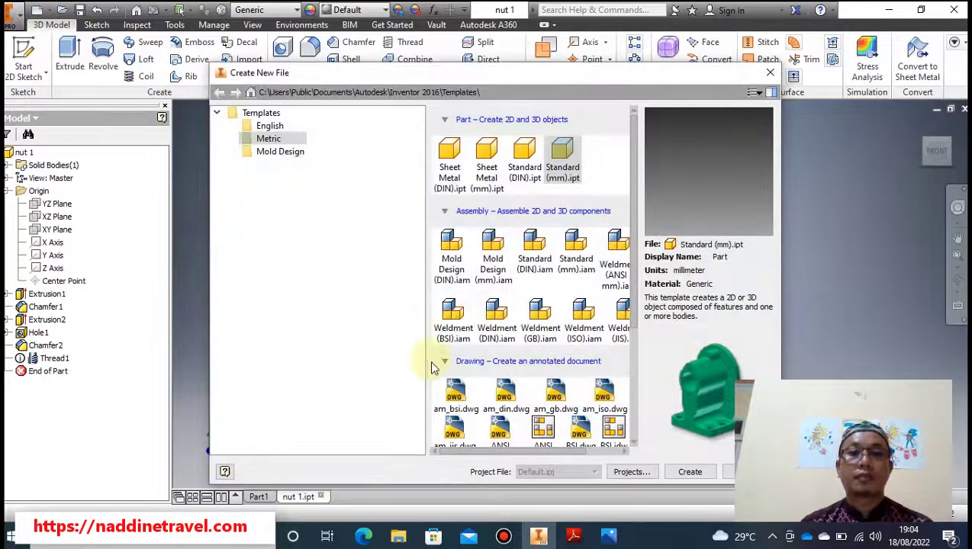
scroll(457, 393, down, 2)
scroll(469, 400, down, 2)
click(450, 390)
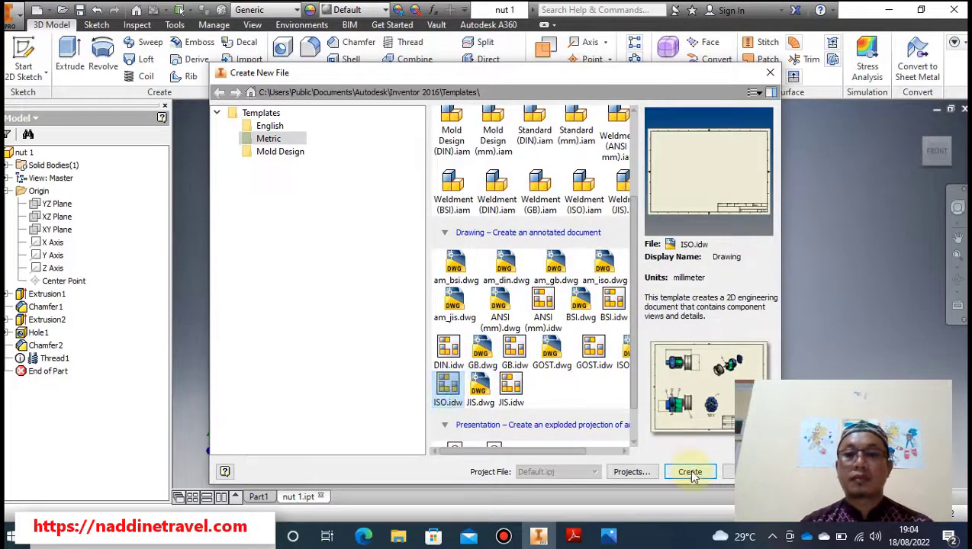
click(690, 473)
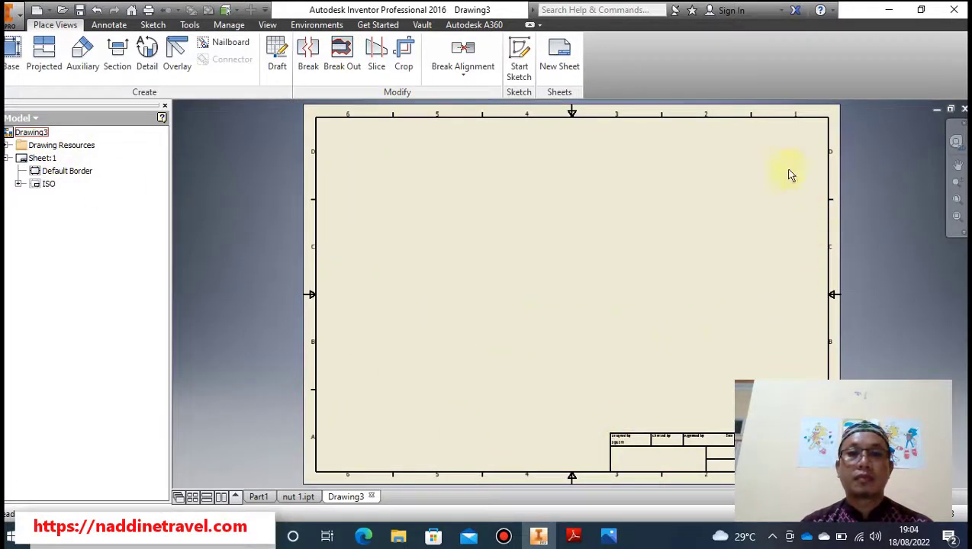
Change Sheet:1 to A4 size in portrait orientation
right_click(33, 161)
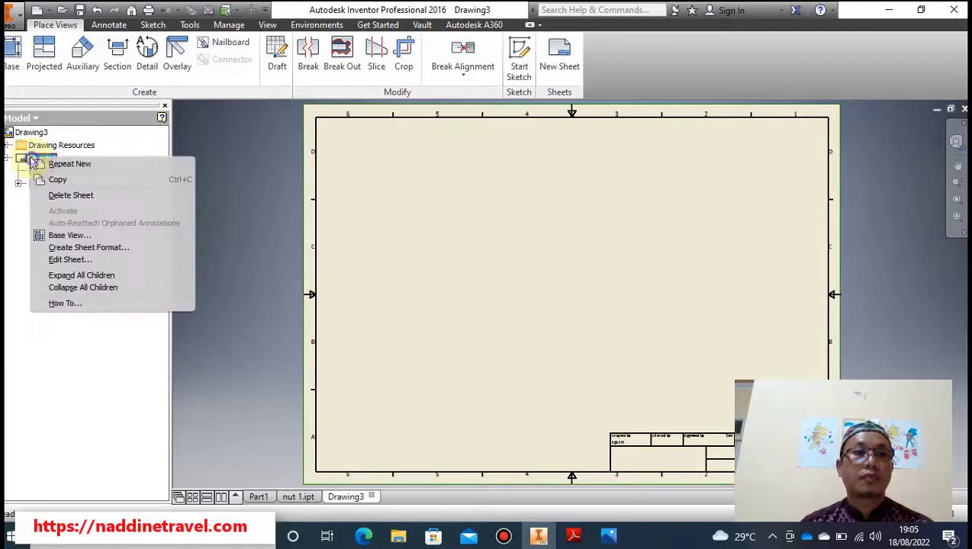
click(58, 261)
click(219, 198)
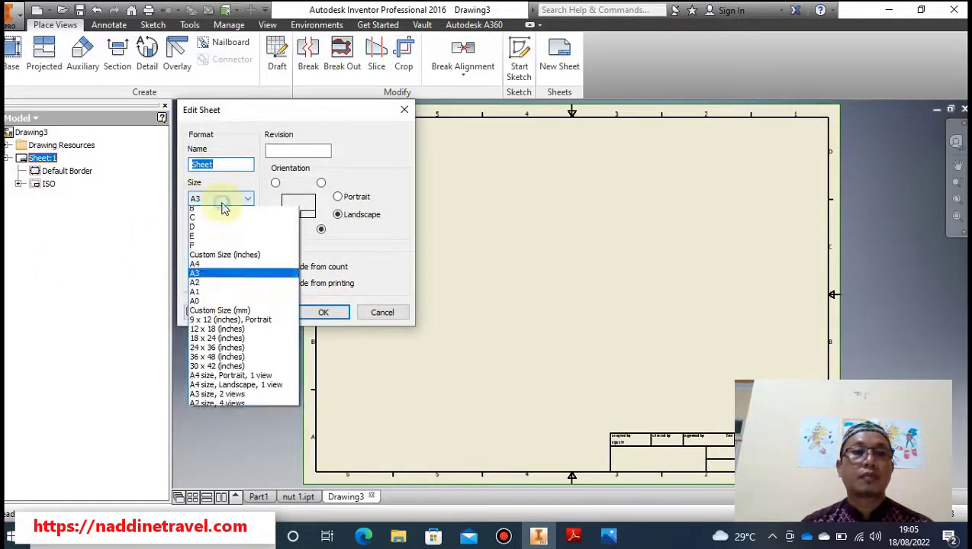
click(214, 276)
click(338, 196)
click(325, 315)
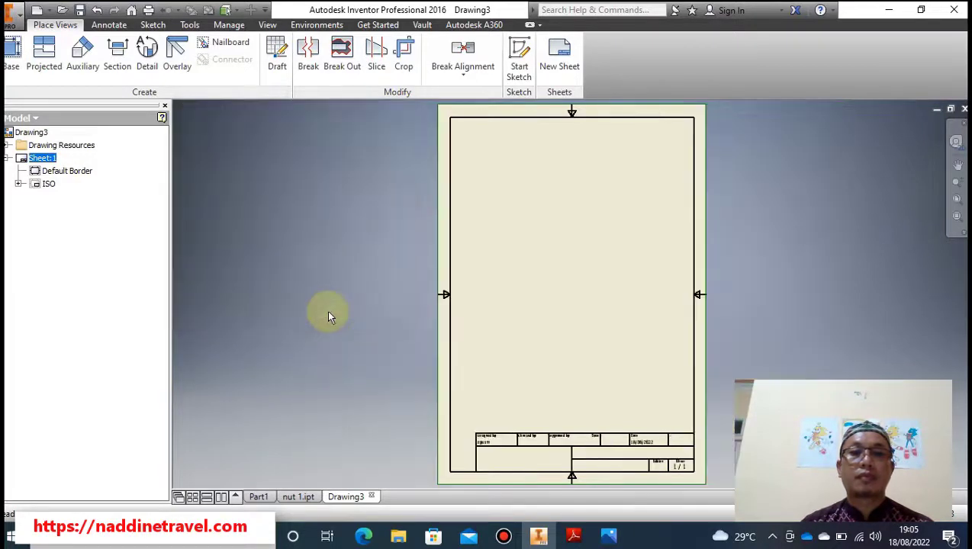
Zoom and pan to inspect the title block at the bottom of the sheet
scroll(622, 443, down, 3)
scroll(622, 451, down, 3)
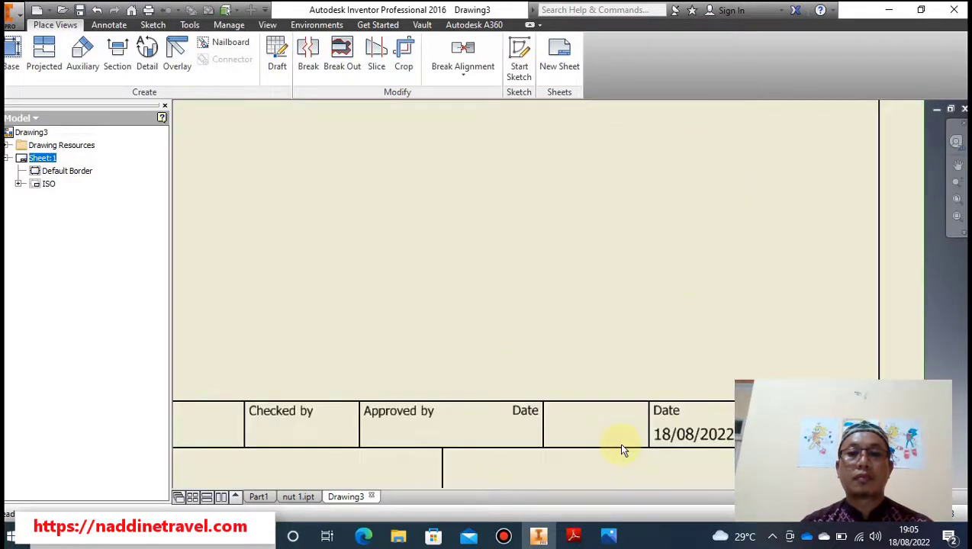
middle_drag(618, 423, 736, 236)
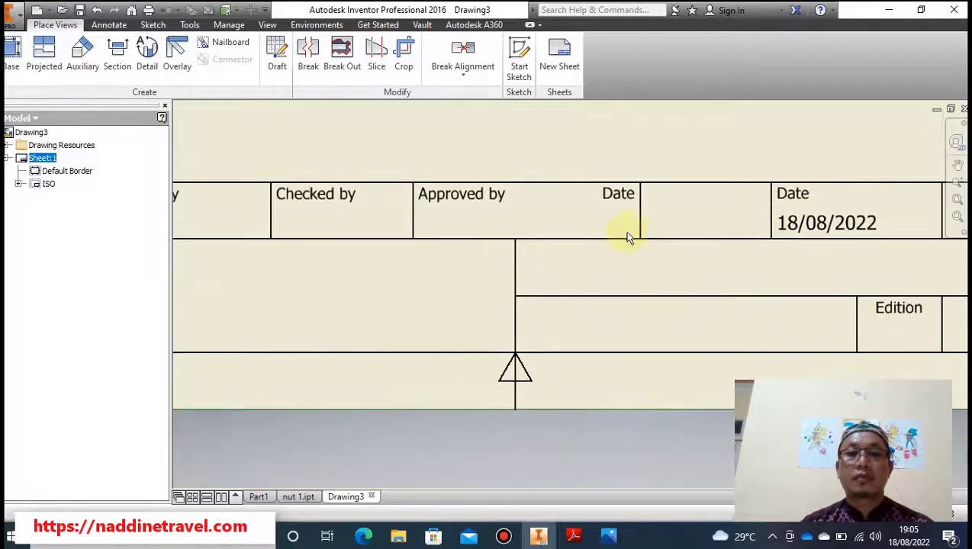
scroll(603, 245, down, 2)
scroll(602, 245, up, 4)
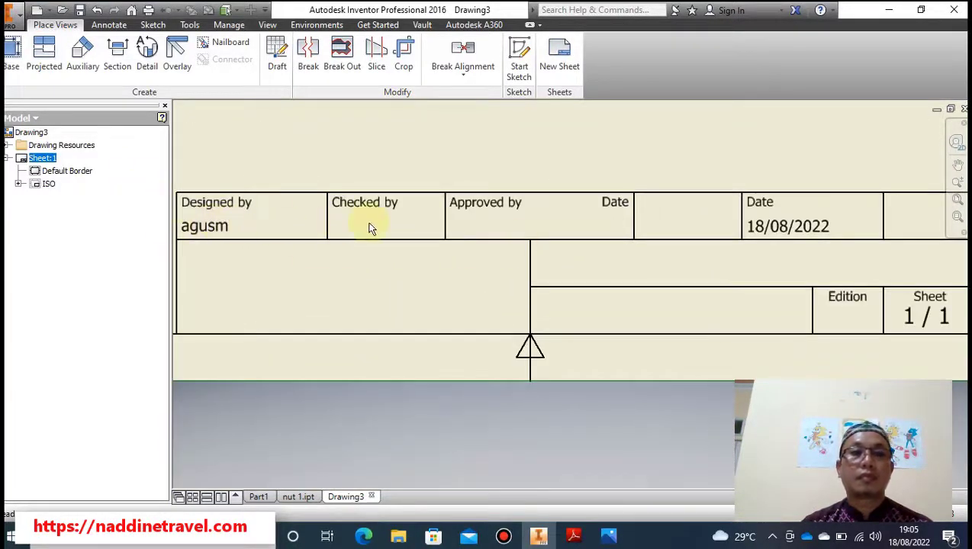
click(589, 280)
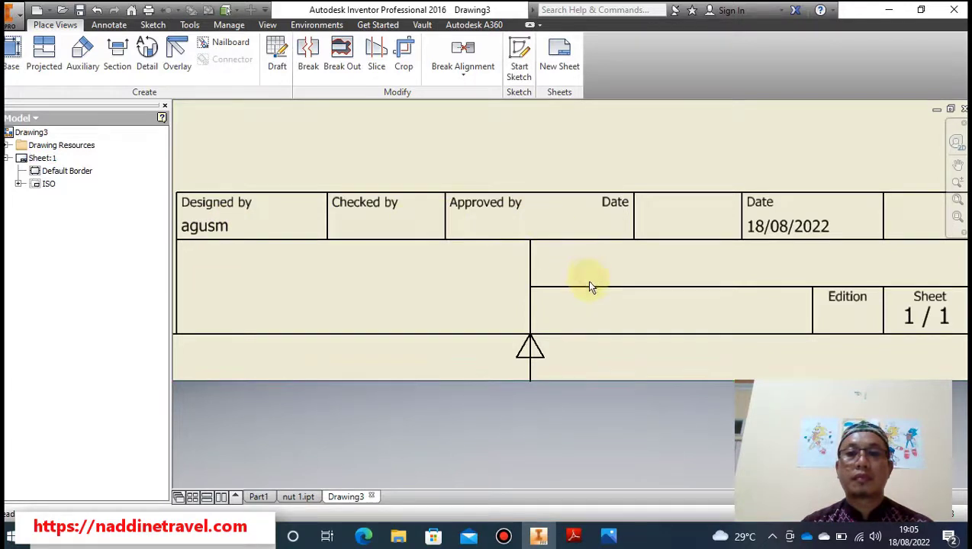
click(11, 15)
Replace the Author in the drawing's iProperties Summary with the designer's full name
click(54, 341)
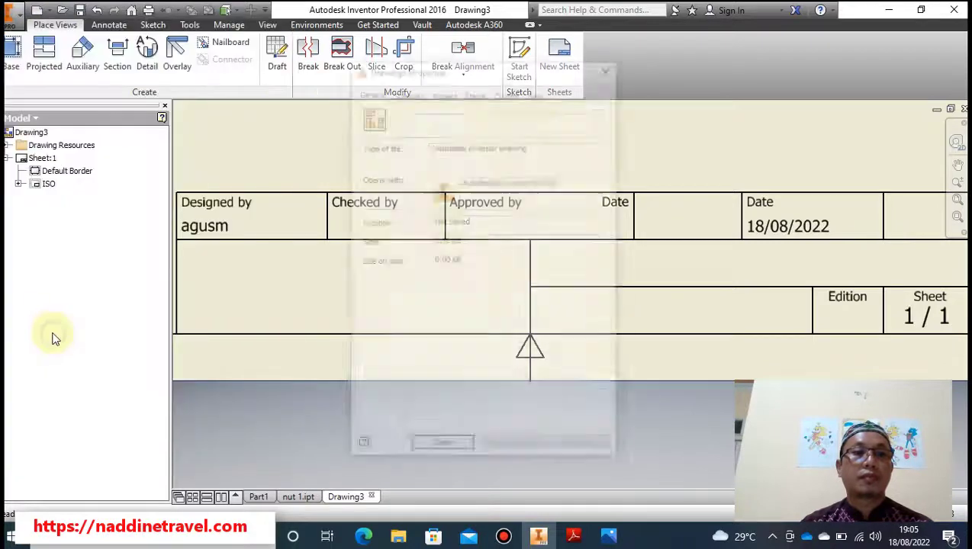
click(407, 92)
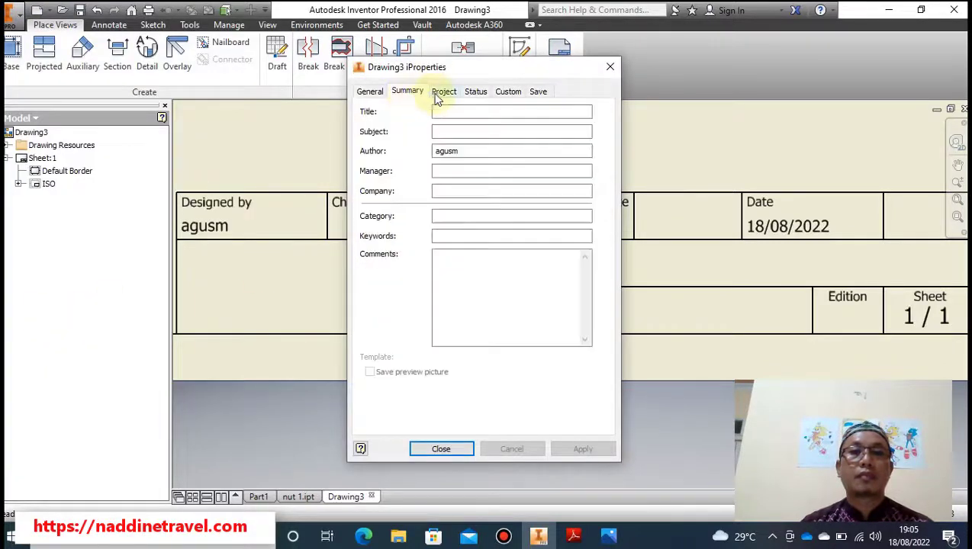
drag(471, 151, 371, 154)
text(agu)
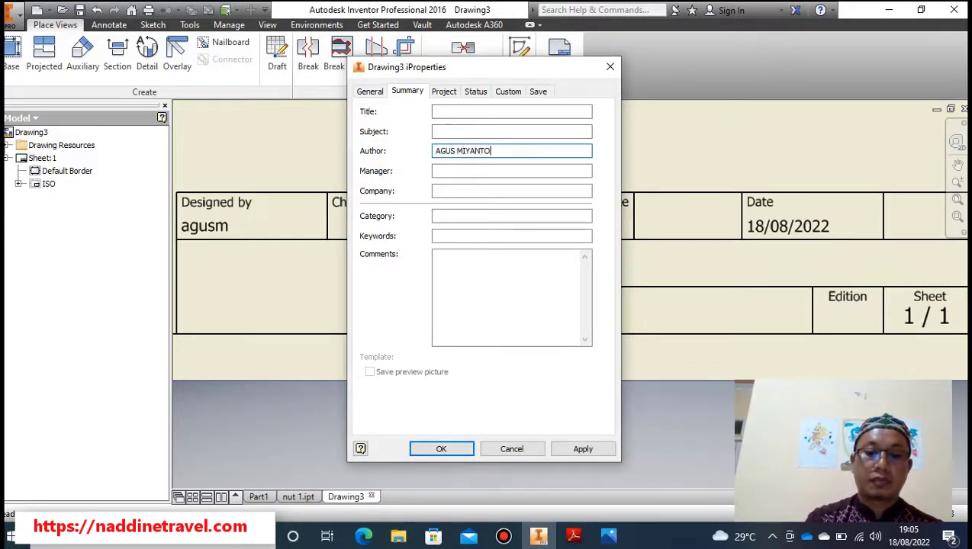
Fill in Checked By and Eng. Approved By on the Status tab with the checker's name
click(444, 90)
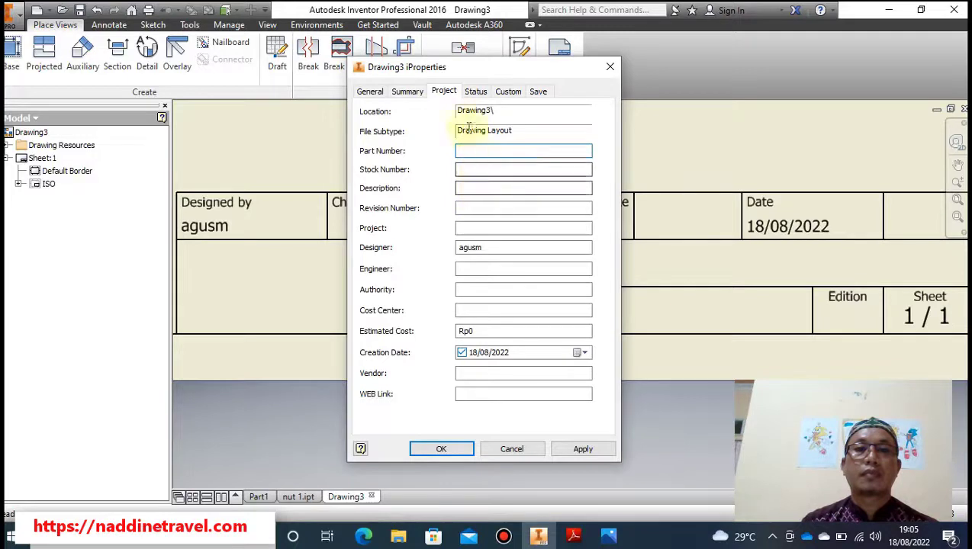
click(476, 93)
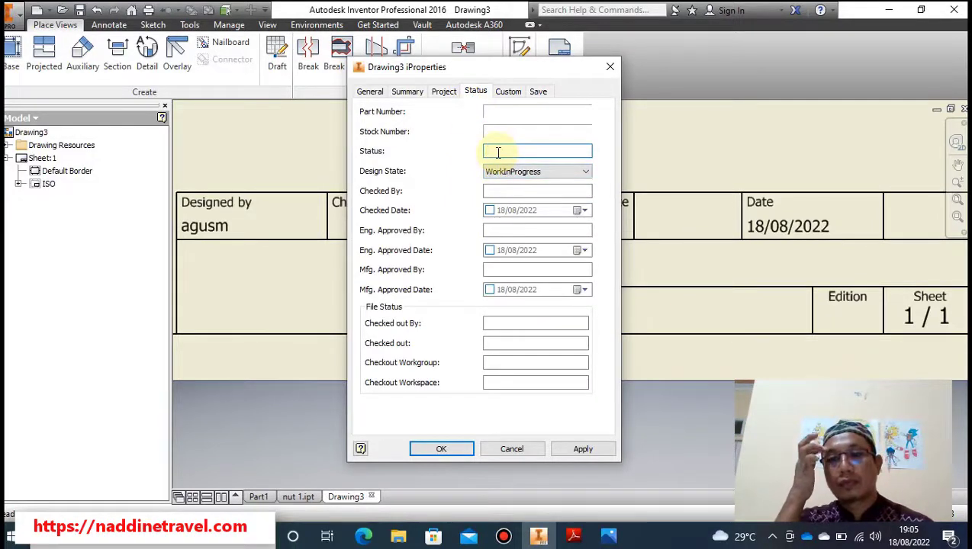
click(496, 191)
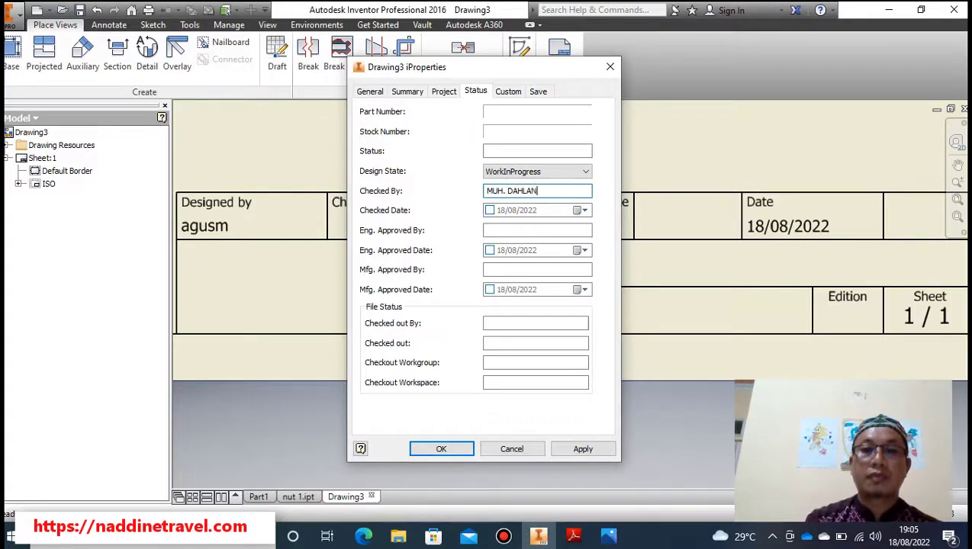
click(495, 230)
text(MUH. DAHLAN)
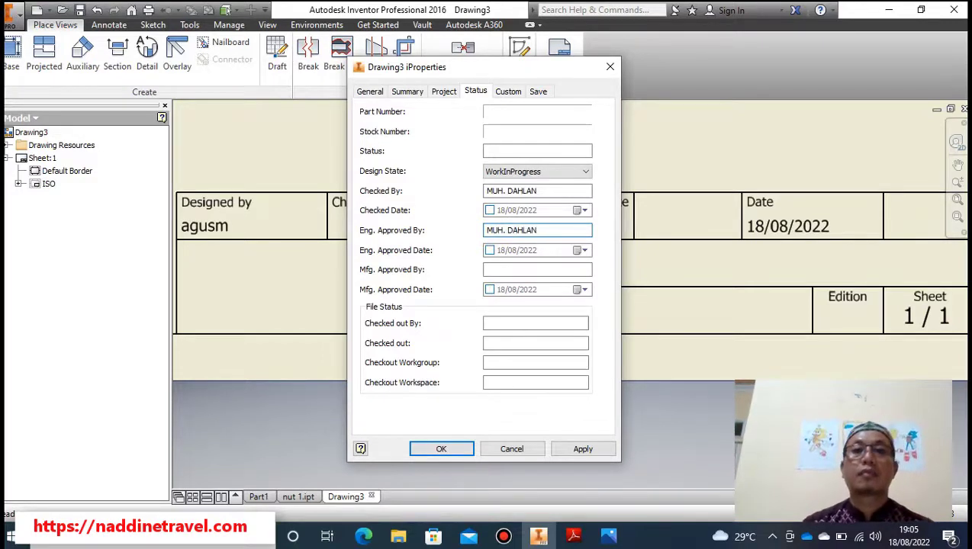
click(450, 96)
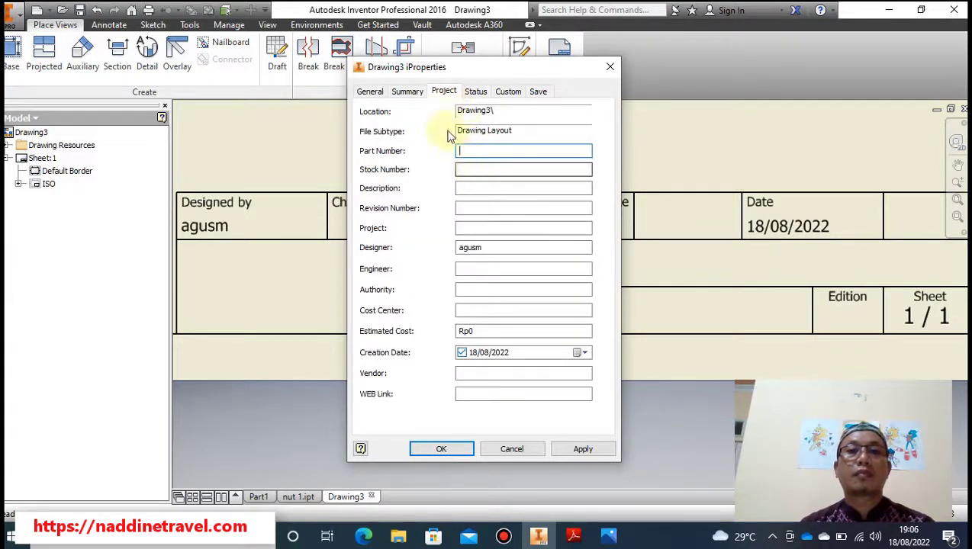
Enter the school name as Company and NUT (MUR) as Title on the Summary tab
click(407, 92)
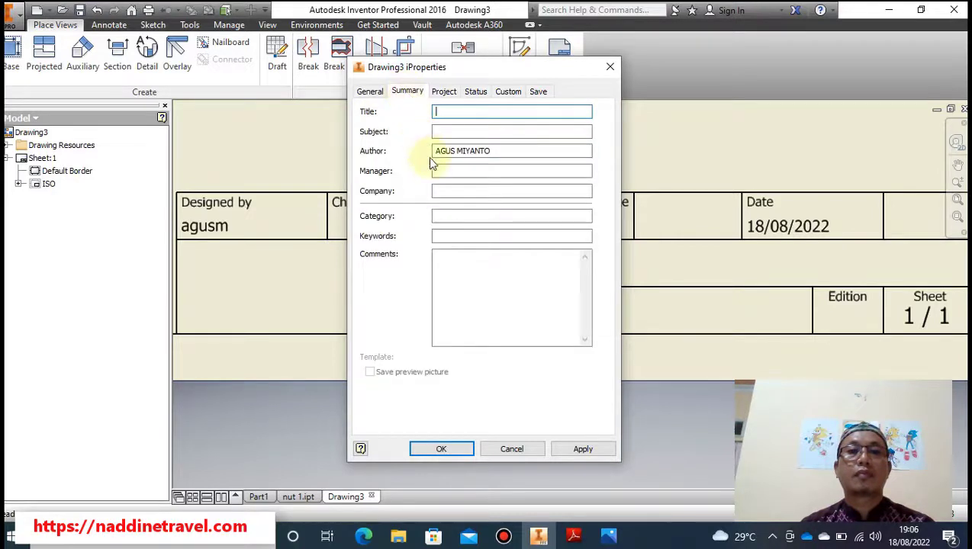
click(448, 191)
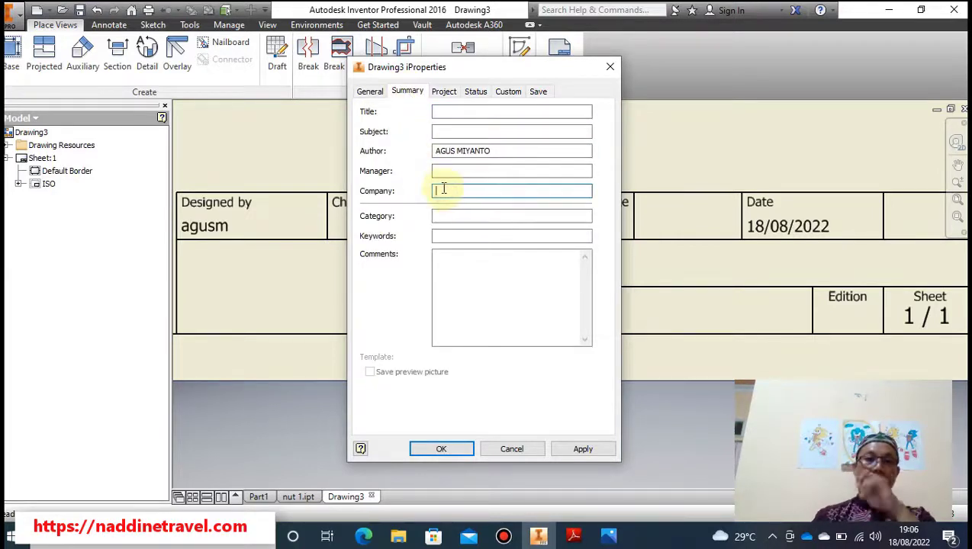
text(SMKN 1 SIMPANG EMPAT TANBU)
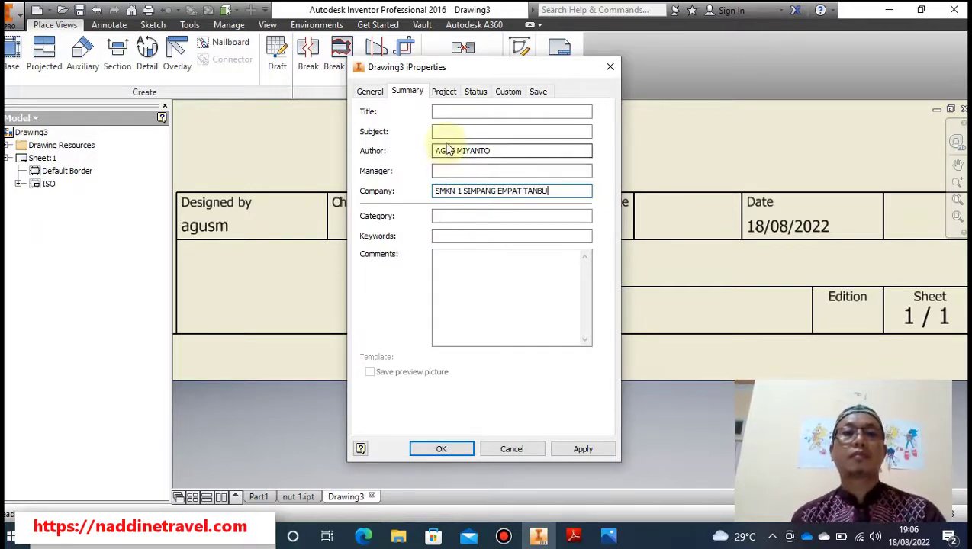
click(453, 112)
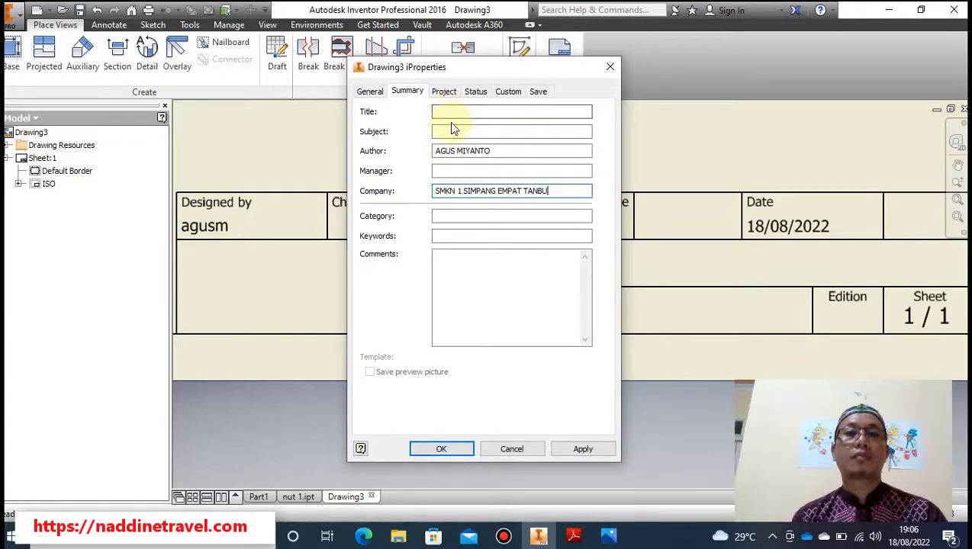
click(454, 111)
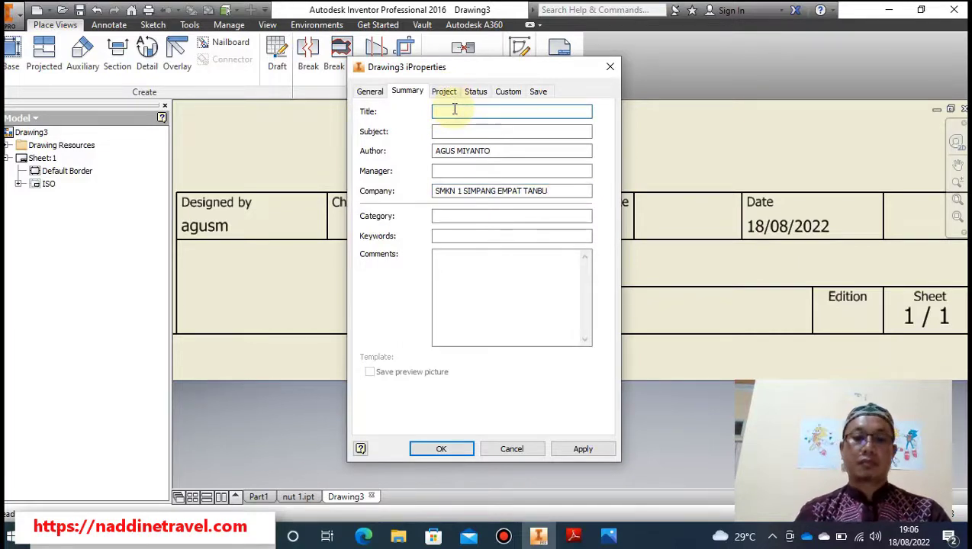
text(NUT (MUR)
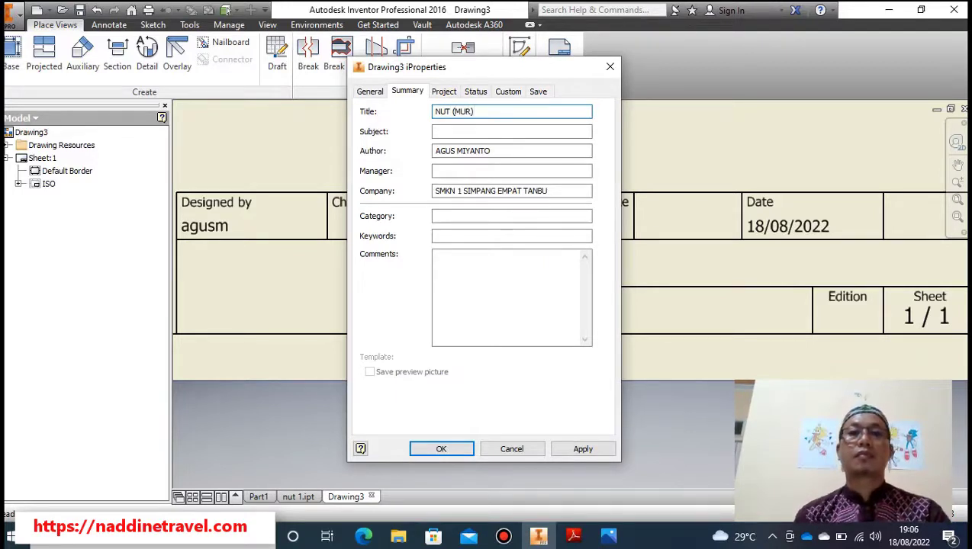
Review the Status and Project properties, then apply and close iProperties
click(476, 92)
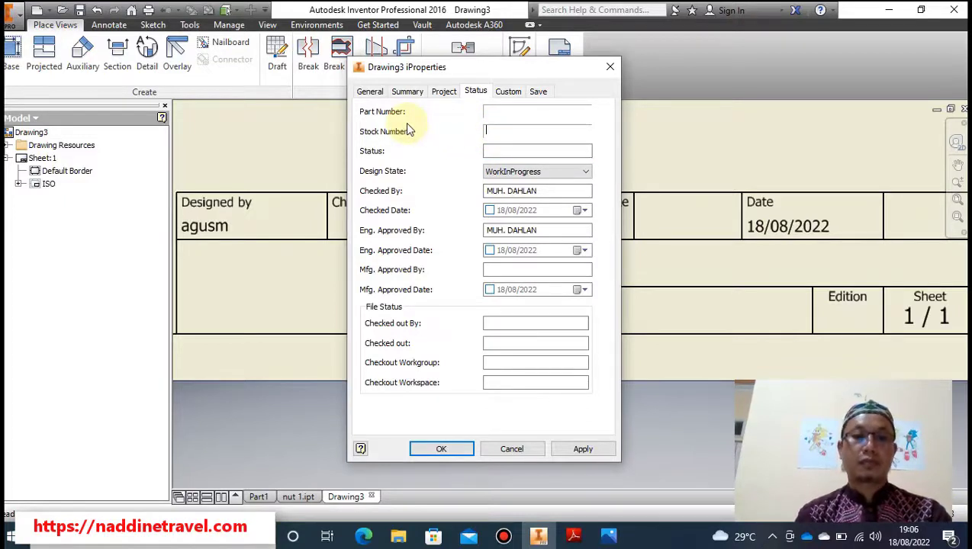
click(445, 93)
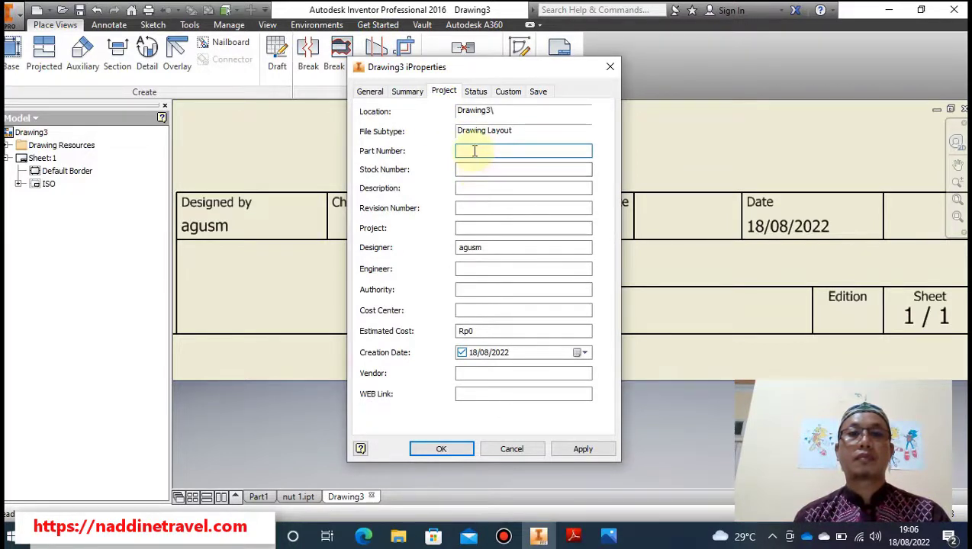
click(578, 449)
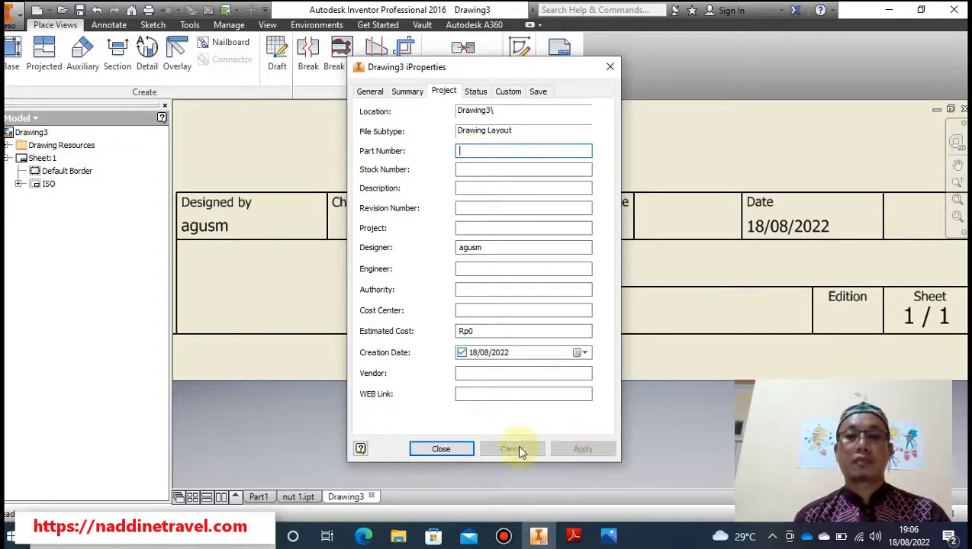
click(463, 449)
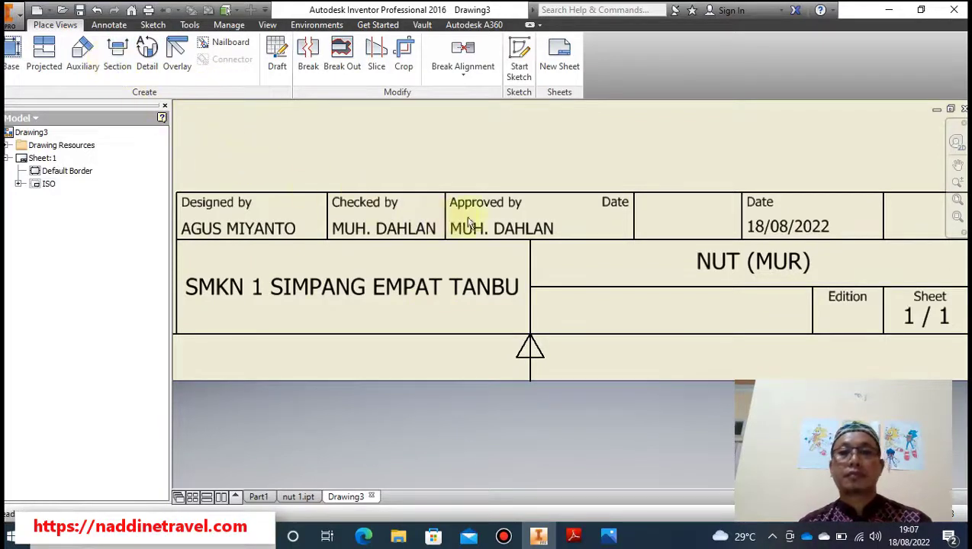
Reposition the sheet view and cancel a started base-view placement
scroll(624, 267, down, 3)
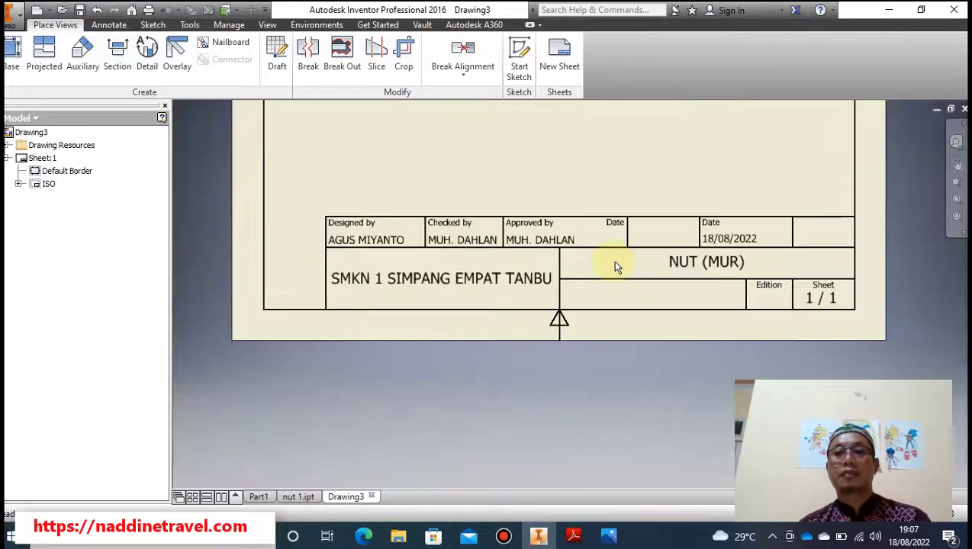
scroll(603, 256, down, 6)
middle_drag(586, 171, 502, 333)
scroll(502, 332, up, 5)
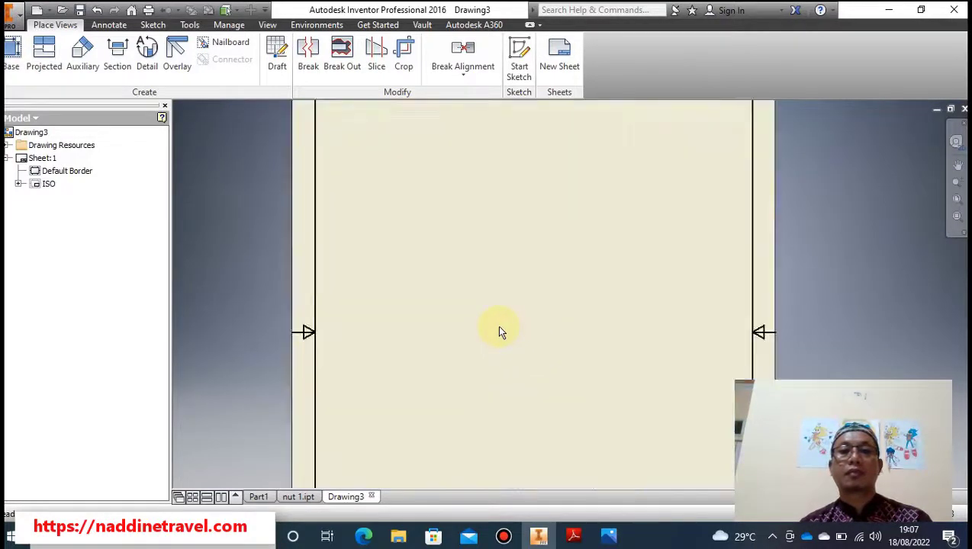
click(11, 53)
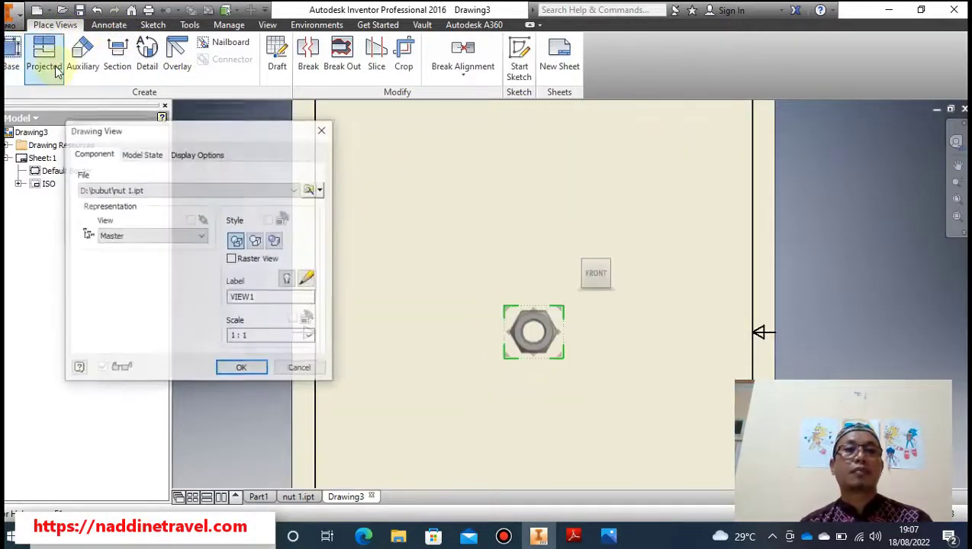
click(323, 131)
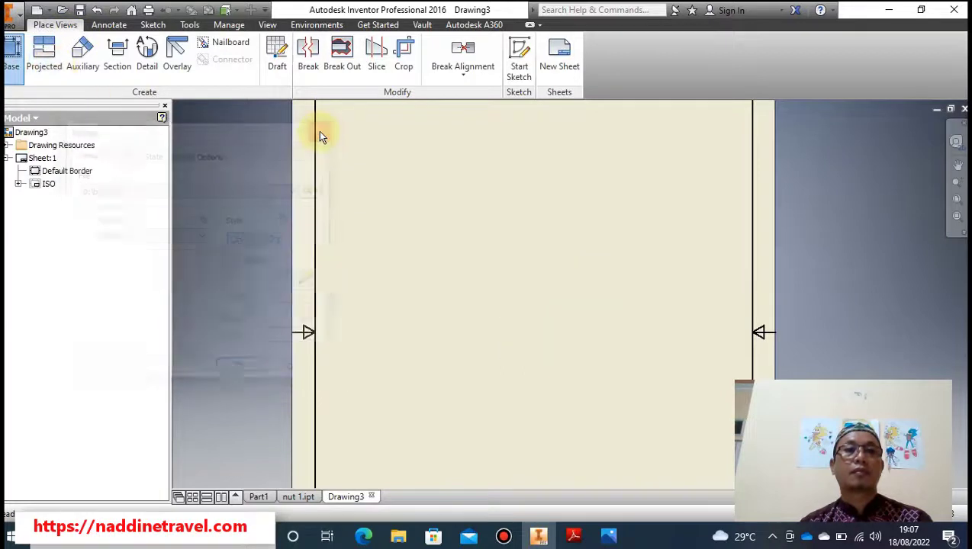
click(228, 25)
Set the Default Standard (ISO) projection type to Third Angle and save the change
click(219, 58)
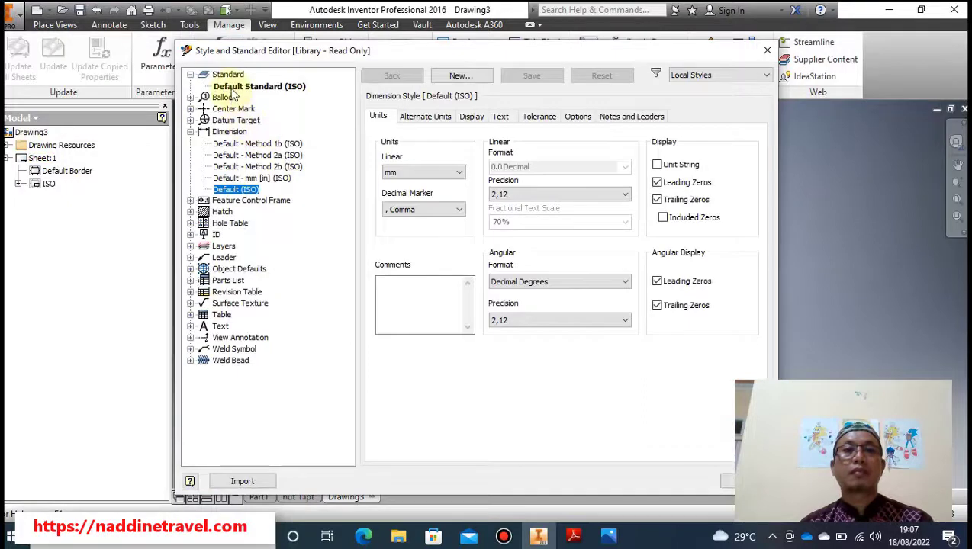
click(234, 88)
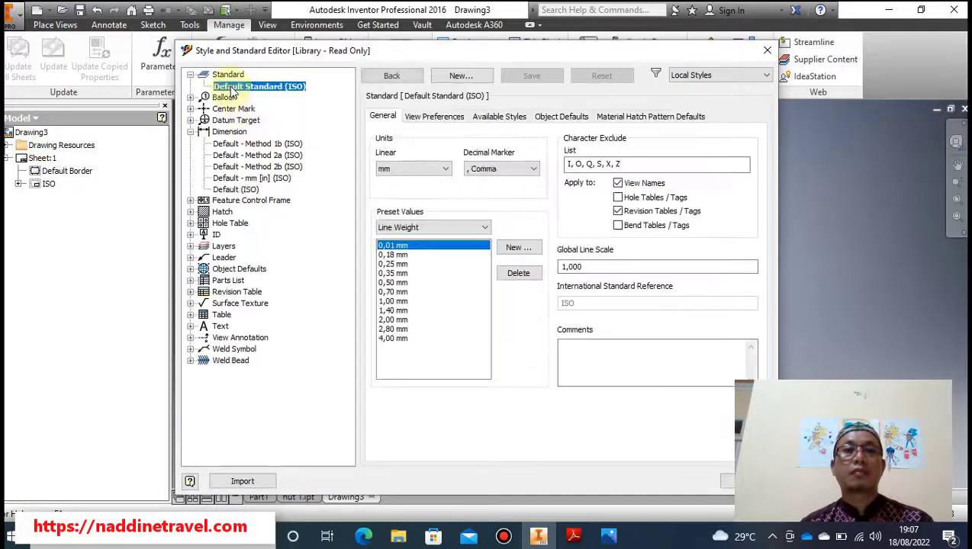
click(435, 116)
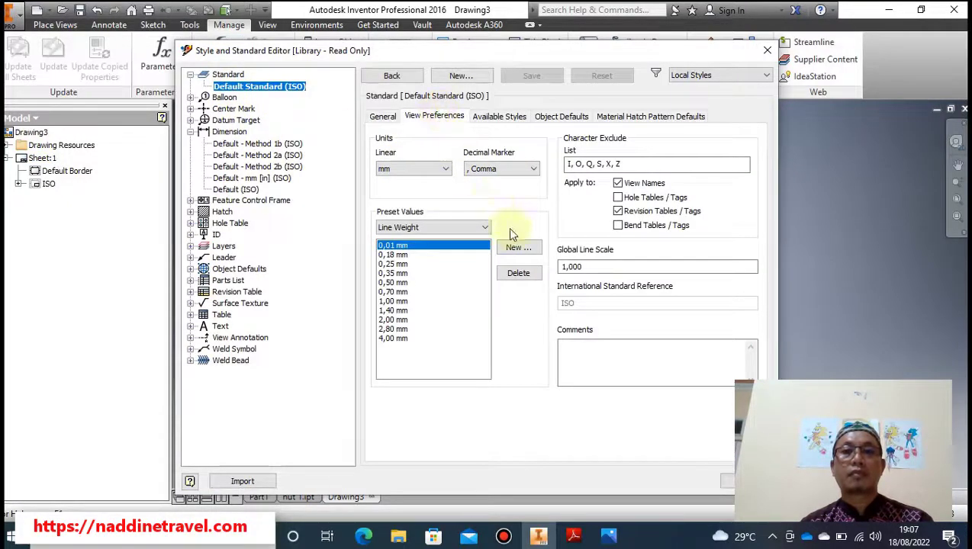
click(562, 344)
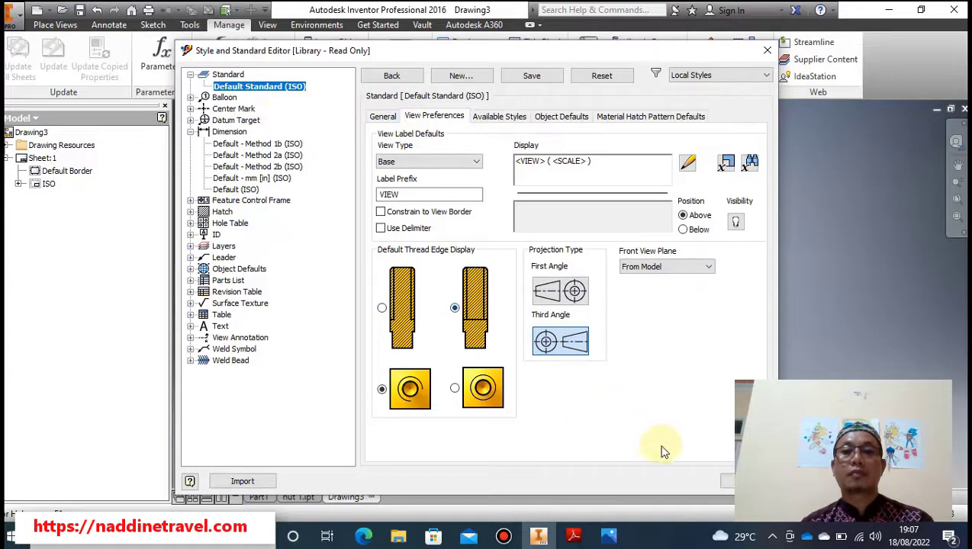
drag(553, 60, 439, 21)
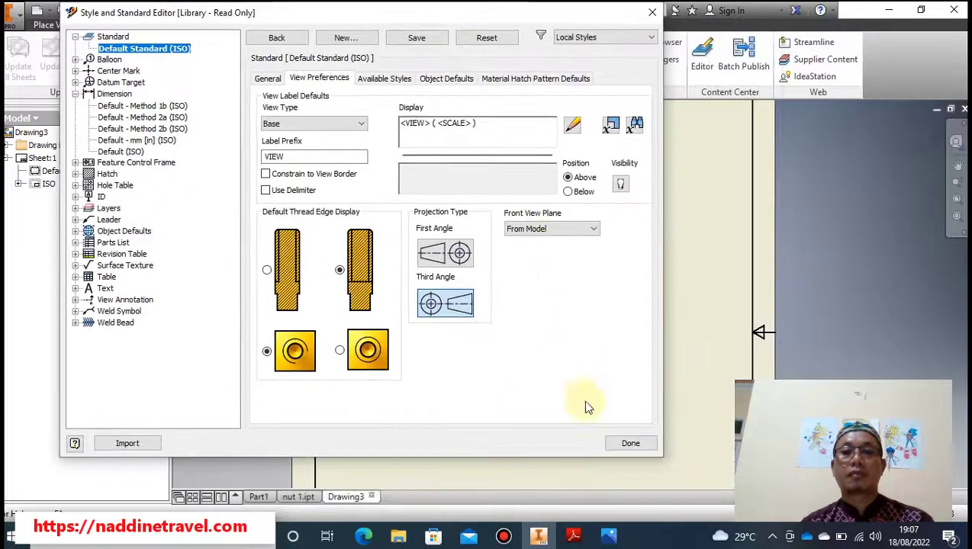
click(630, 443)
click(306, 268)
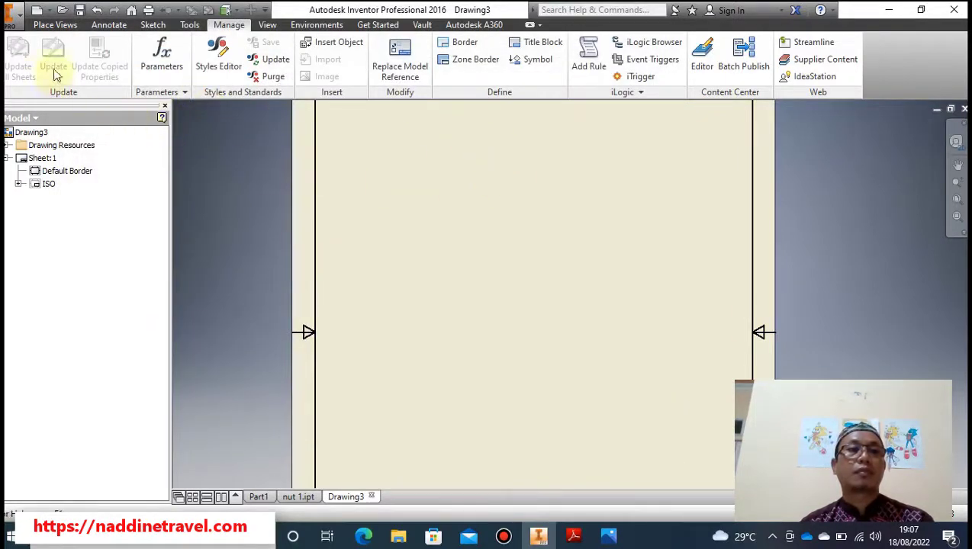
Place an isometric base view of the nut and move it toward the sheet top
click(55, 25)
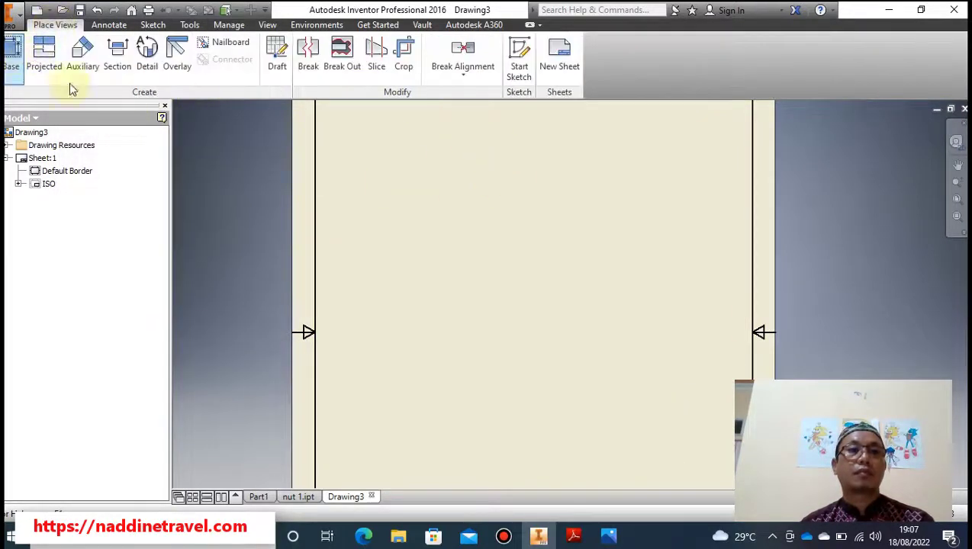
click(11, 52)
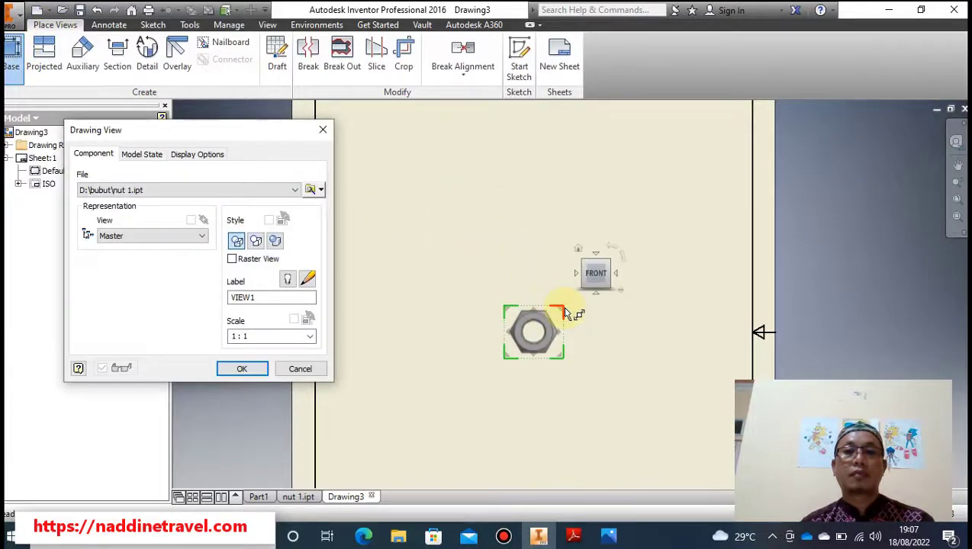
click(608, 263)
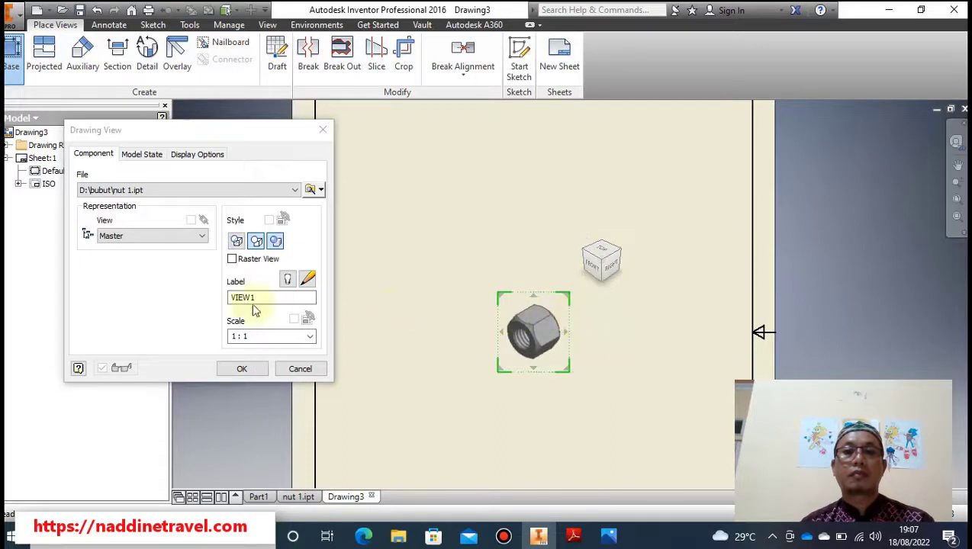
click(237, 337)
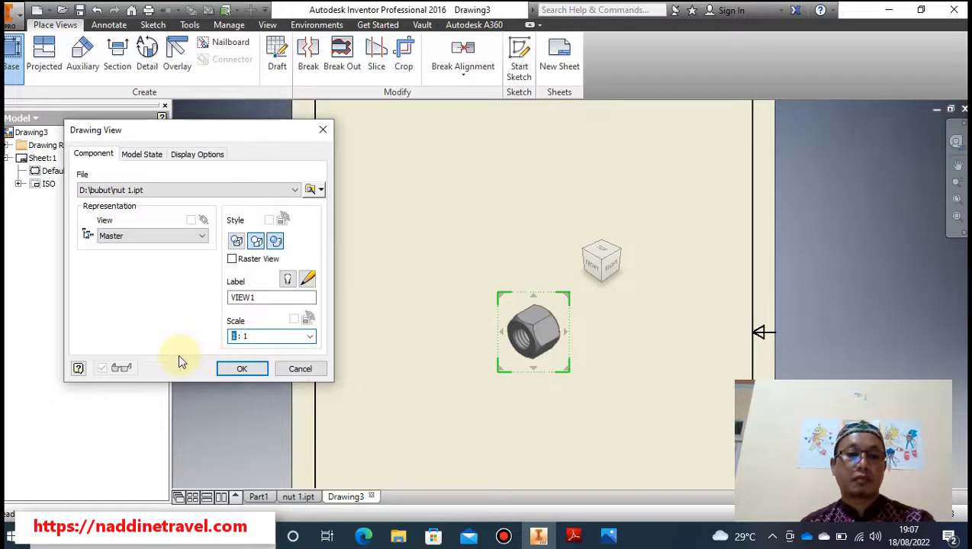
click(254, 369)
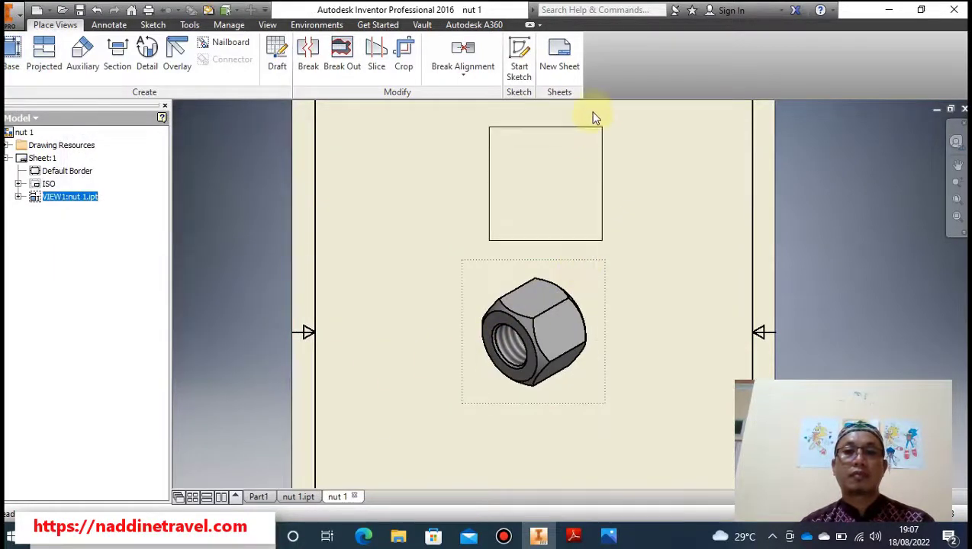
drag(595, 120, 594, 121)
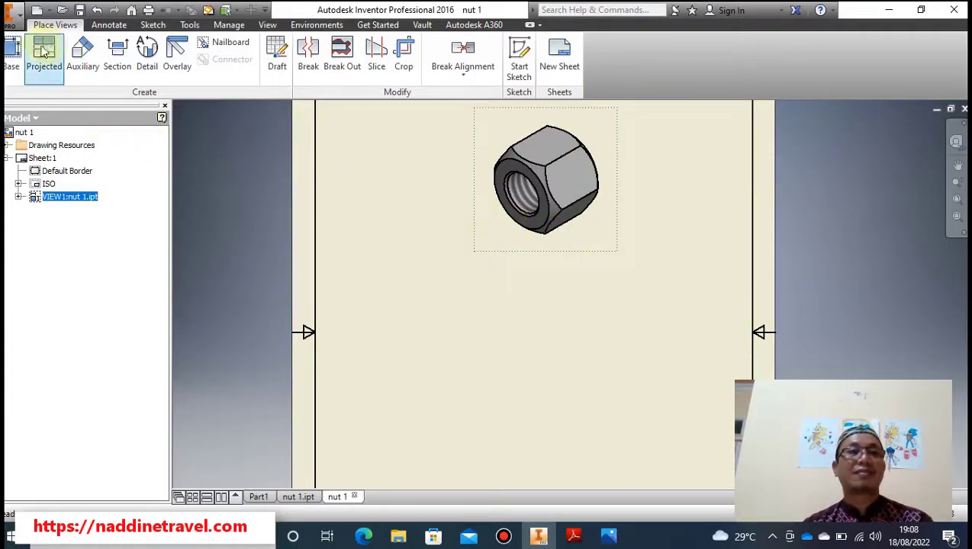
Place a 1:1 hexagonal front view with a projected side view to its right
click(16, 61)
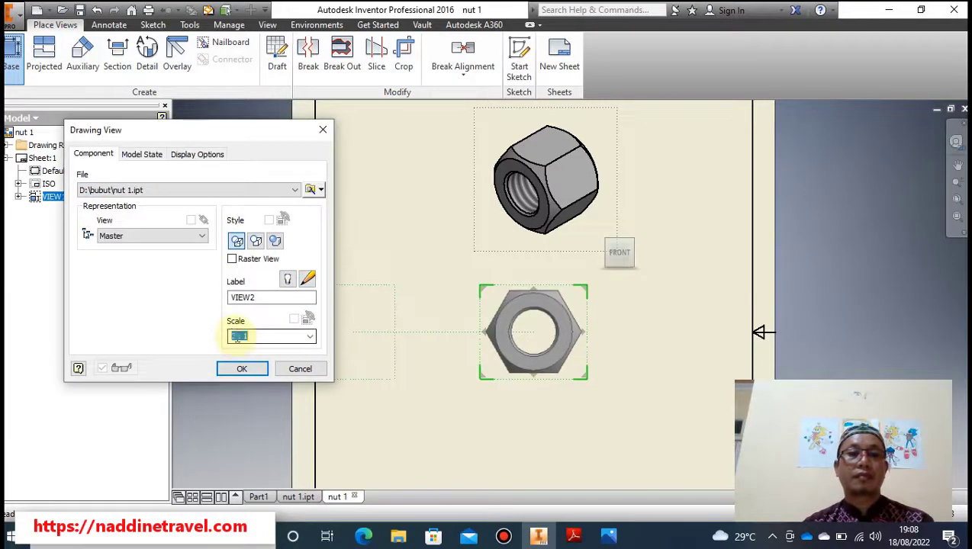
drag(238, 341, 220, 341)
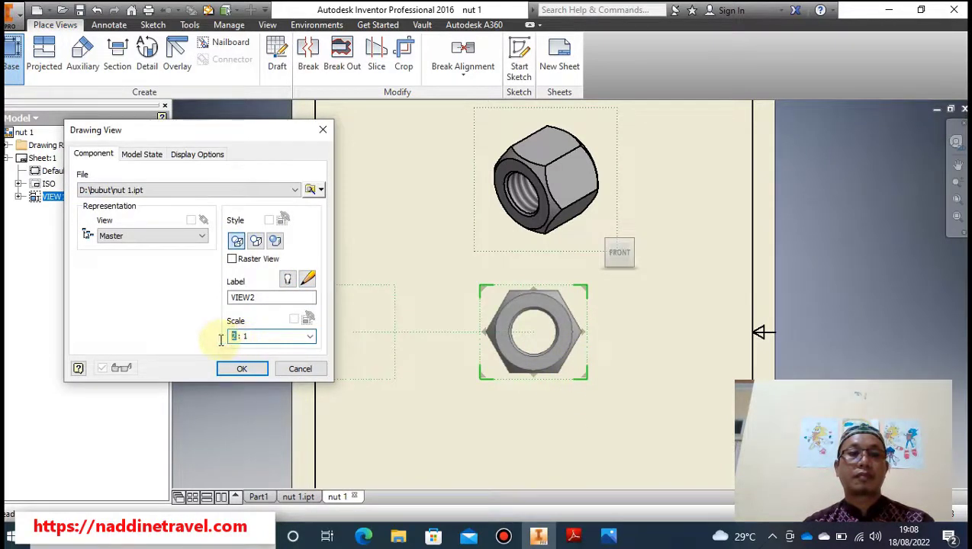
text(1)
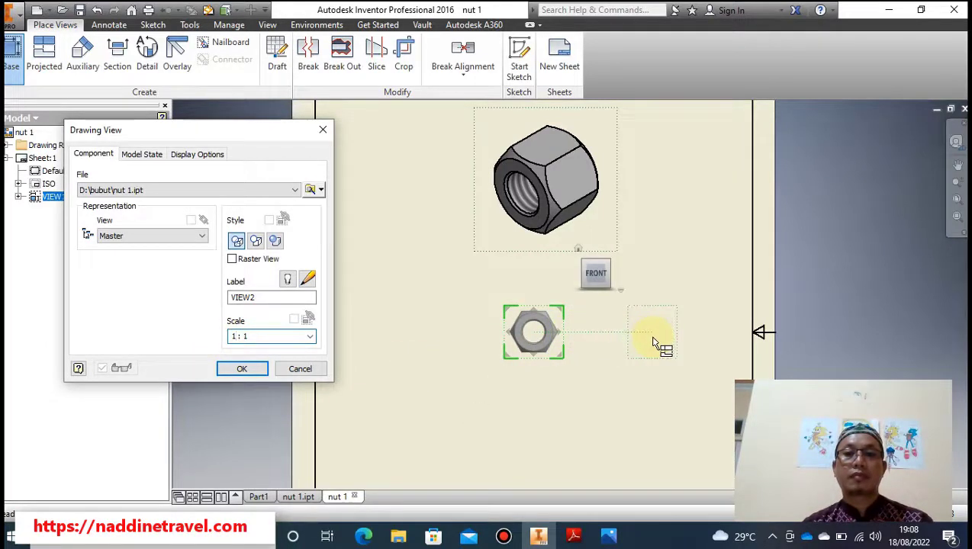
click(652, 340)
right_click(651, 337)
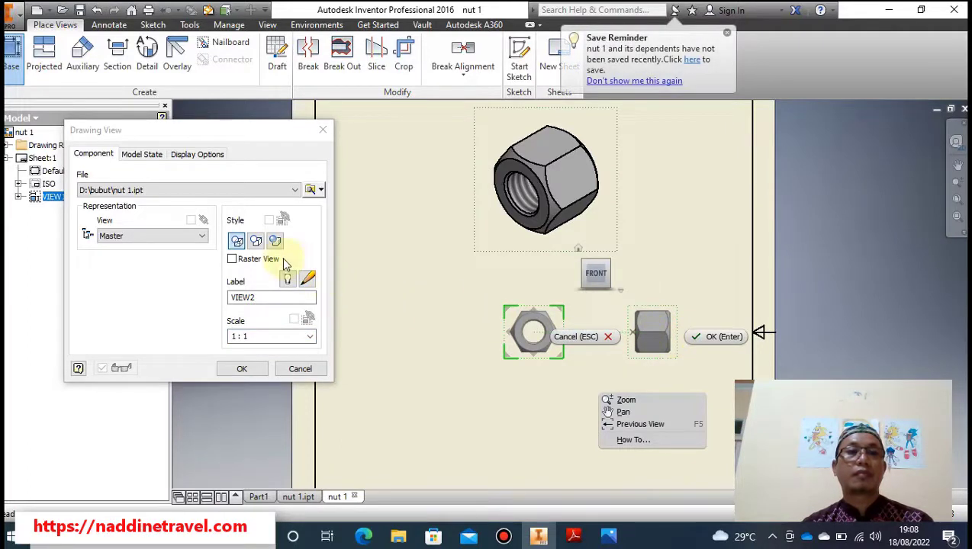
click(712, 338)
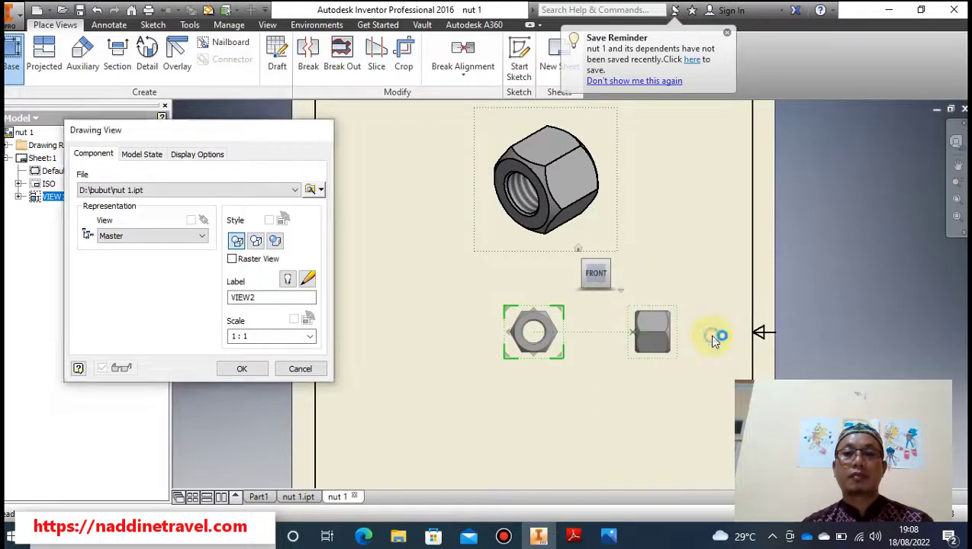
Align the front and side views, then compare them with the reference PDF drawing
drag(519, 372, 439, 373)
drag(654, 372, 602, 372)
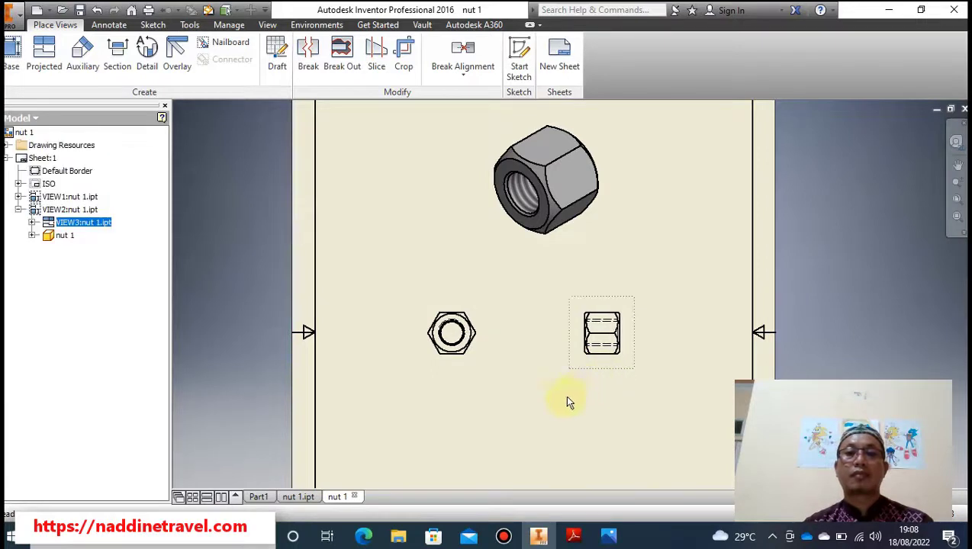
scroll(512, 394, down, 3)
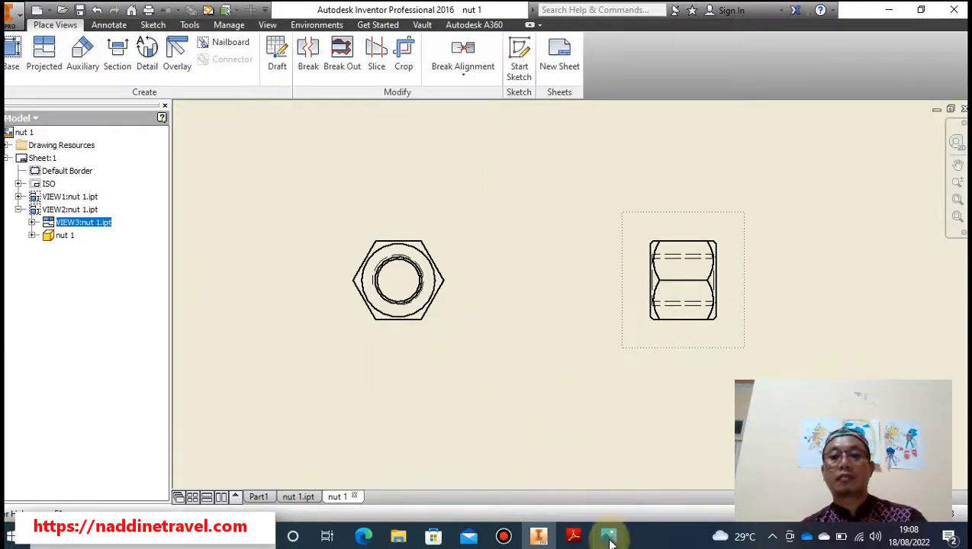
click(573, 536)
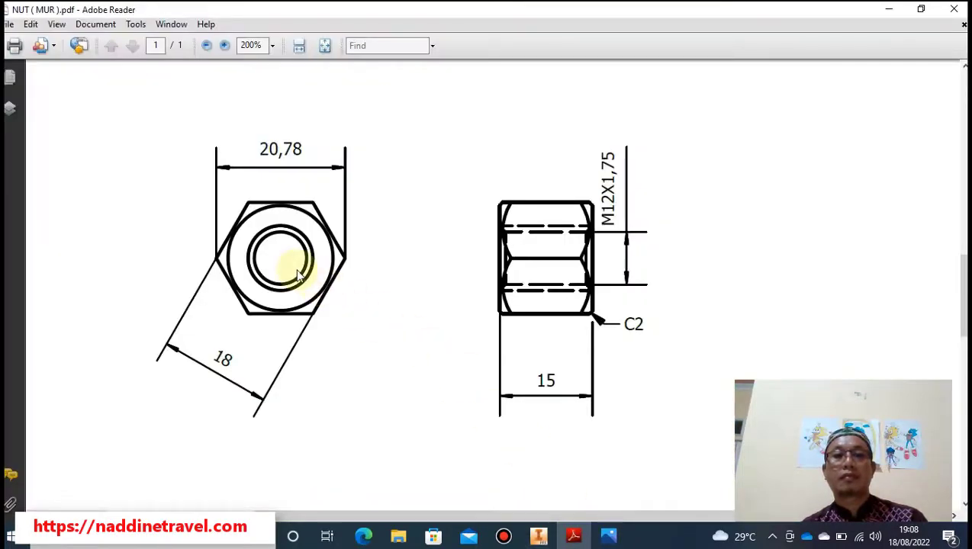
click(538, 537)
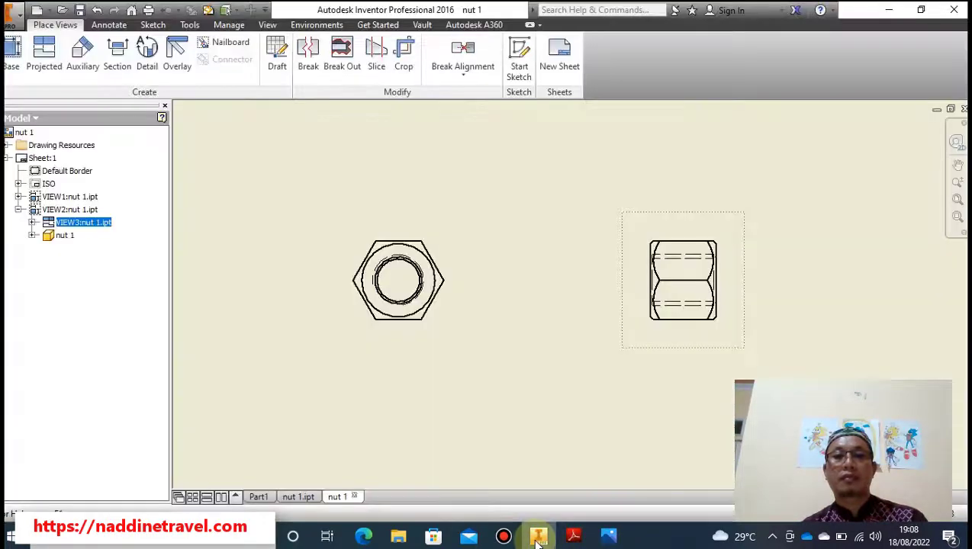
Dimension the hexagon top view with 20,78 across corners and 18,00 across flats
click(116, 27)
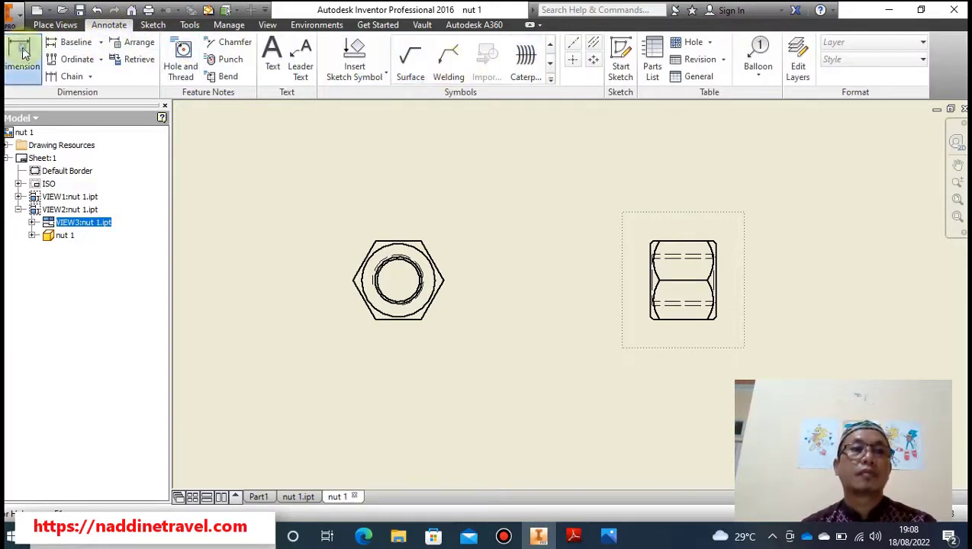
click(338, 239)
key(d)
click(354, 276)
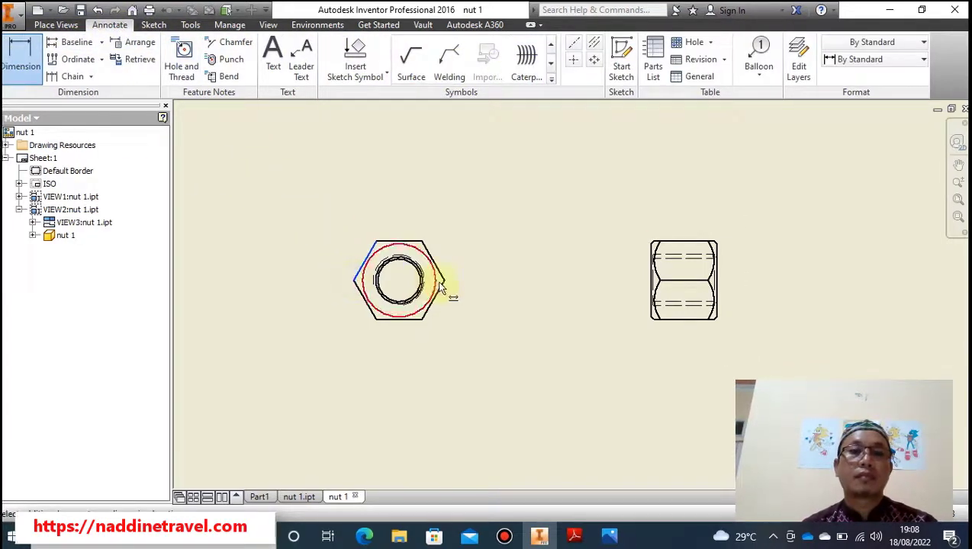
click(439, 273)
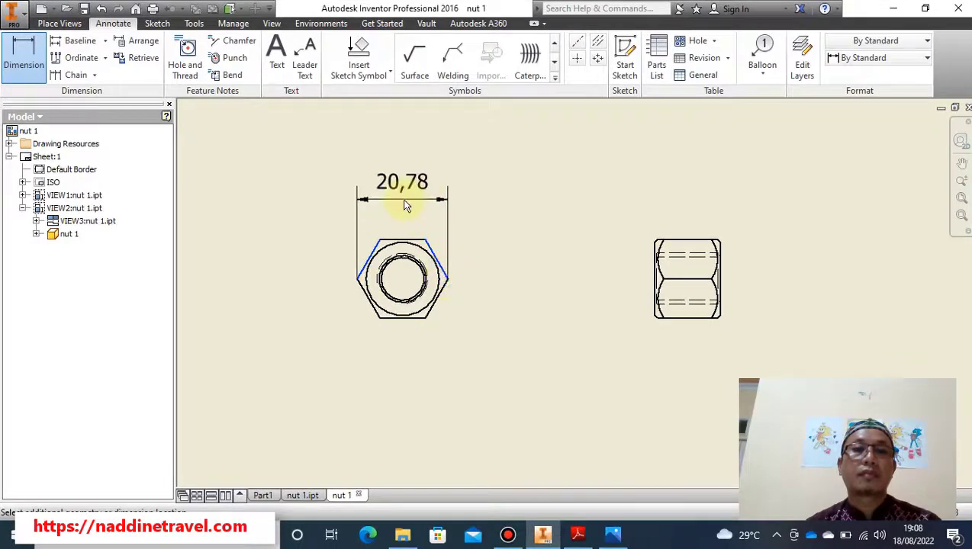
click(406, 206)
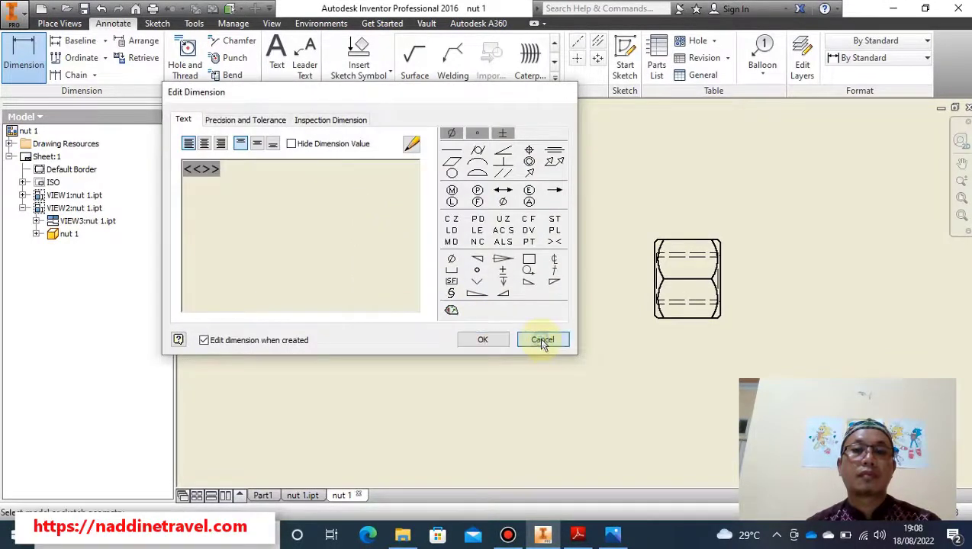
click(540, 341)
click(365, 268)
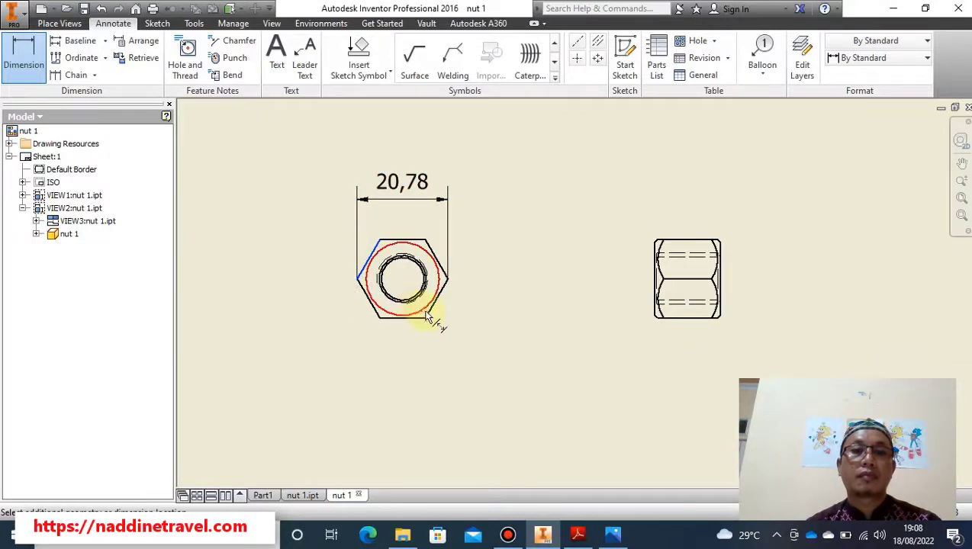
click(343, 357)
click(489, 342)
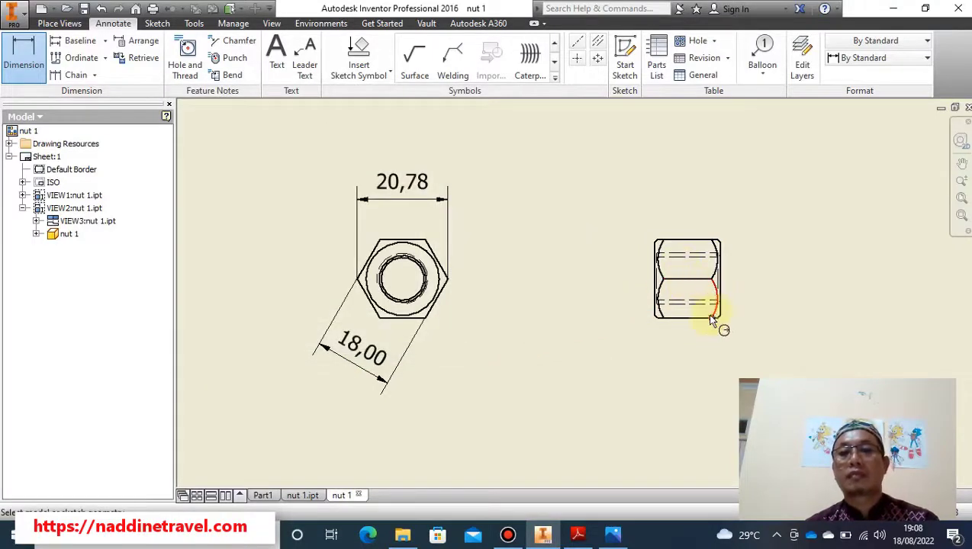
Dimension the side view with its 15,00 width and 9,80 thread height
click(655, 314)
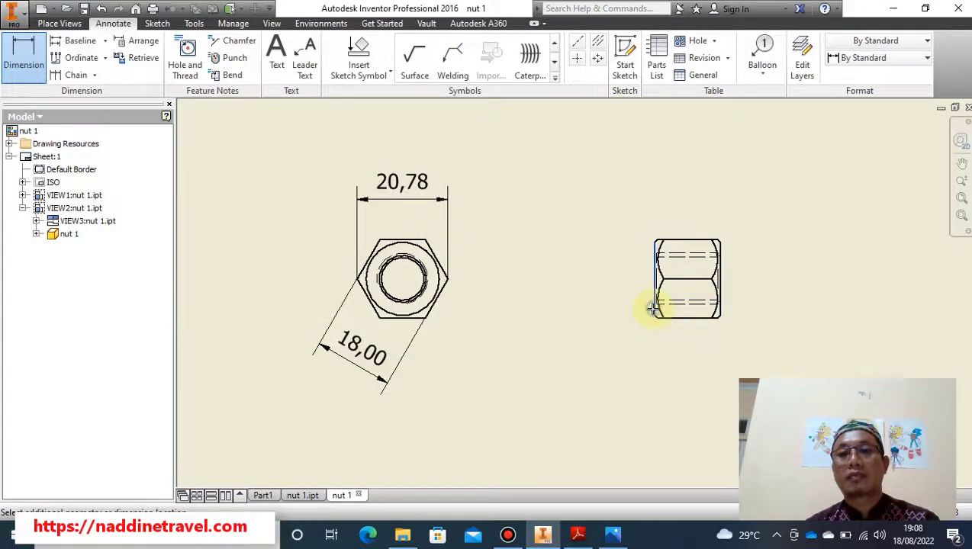
click(718, 324)
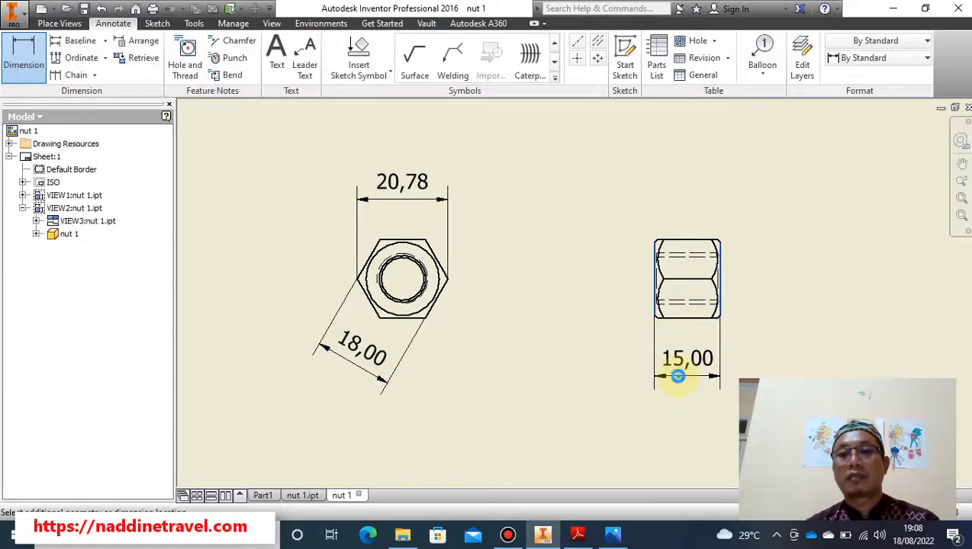
click(675, 374)
click(481, 342)
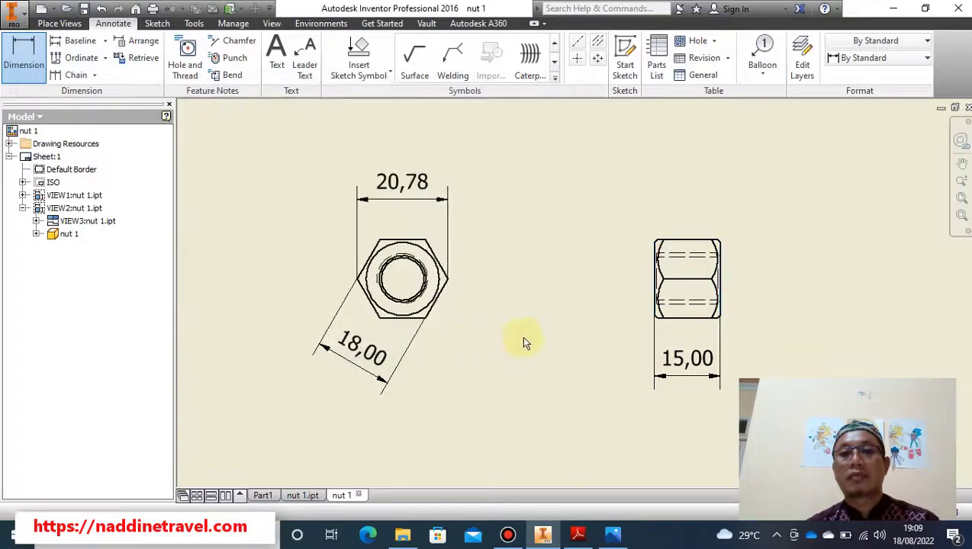
click(699, 261)
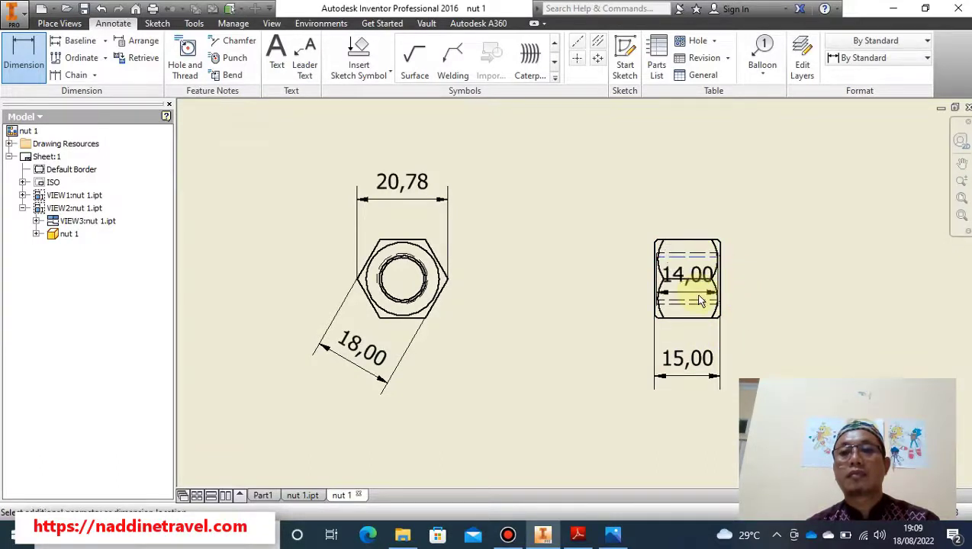
click(696, 302)
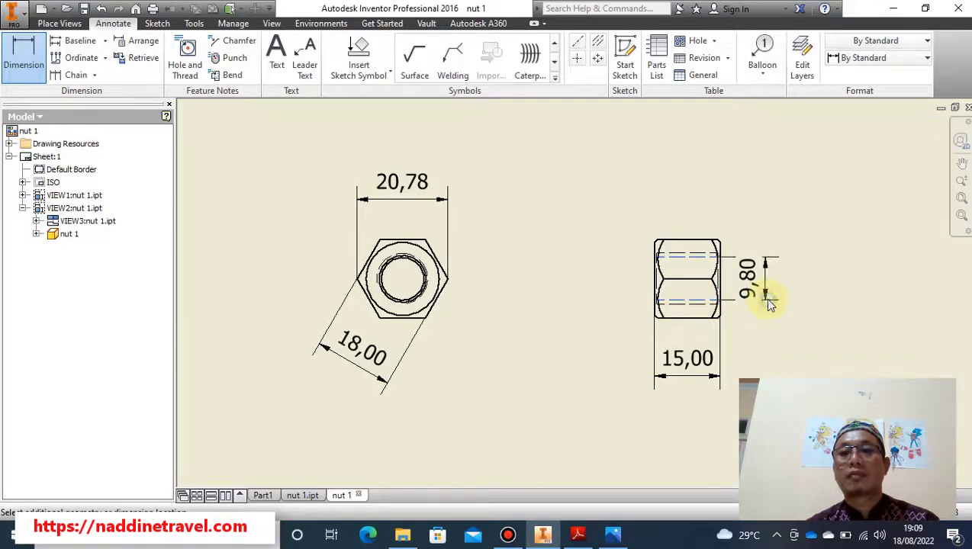
click(768, 302)
click(479, 339)
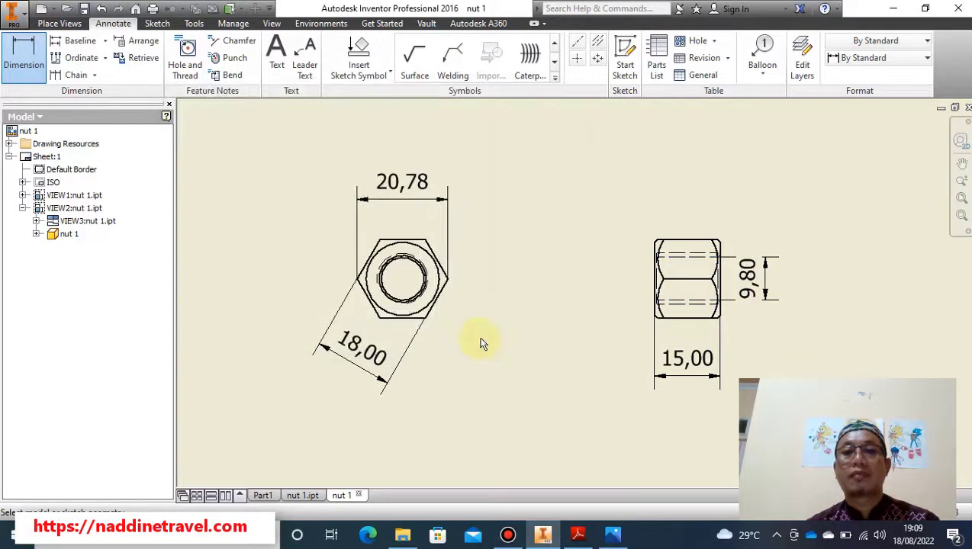
click(233, 23)
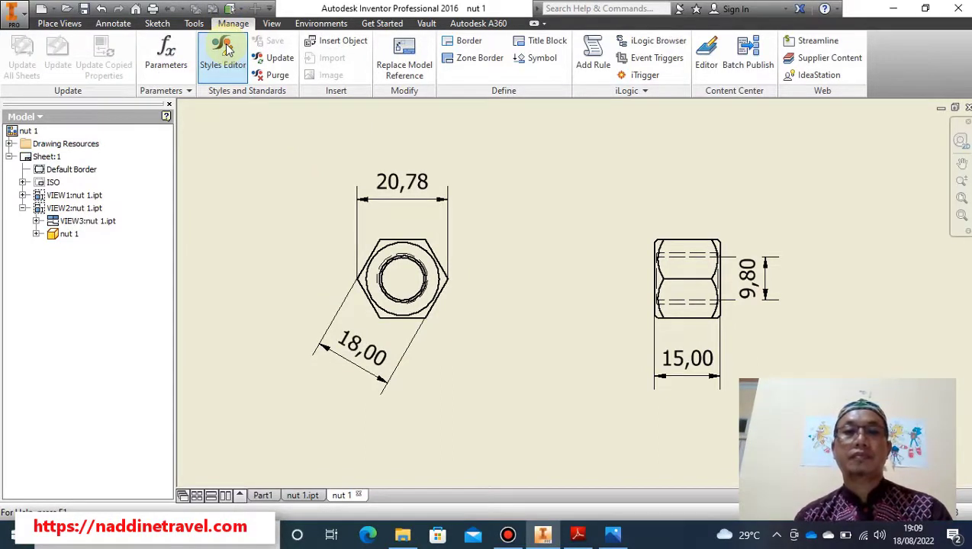
Turn off Trailing Zeros in the Default (ISO) dimension style and save the edit
click(224, 52)
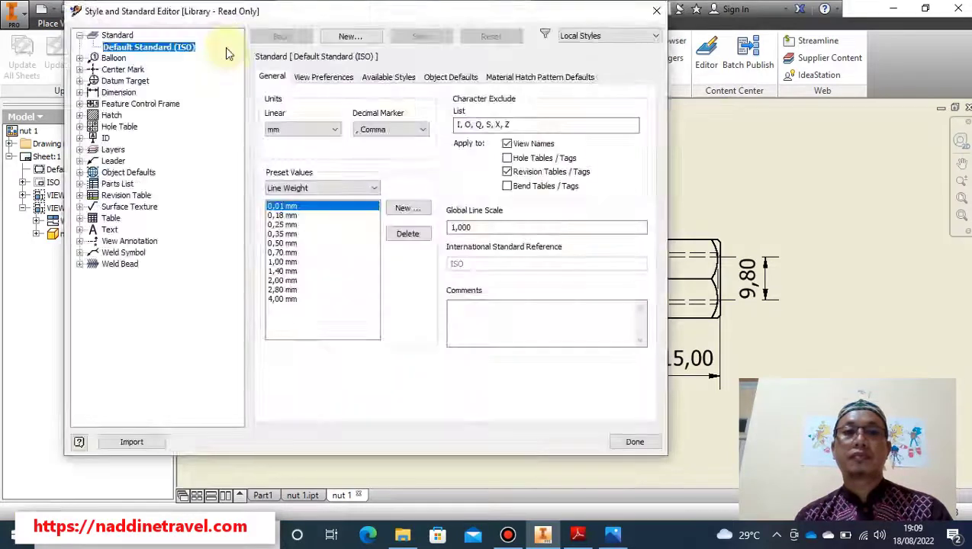
click(110, 92)
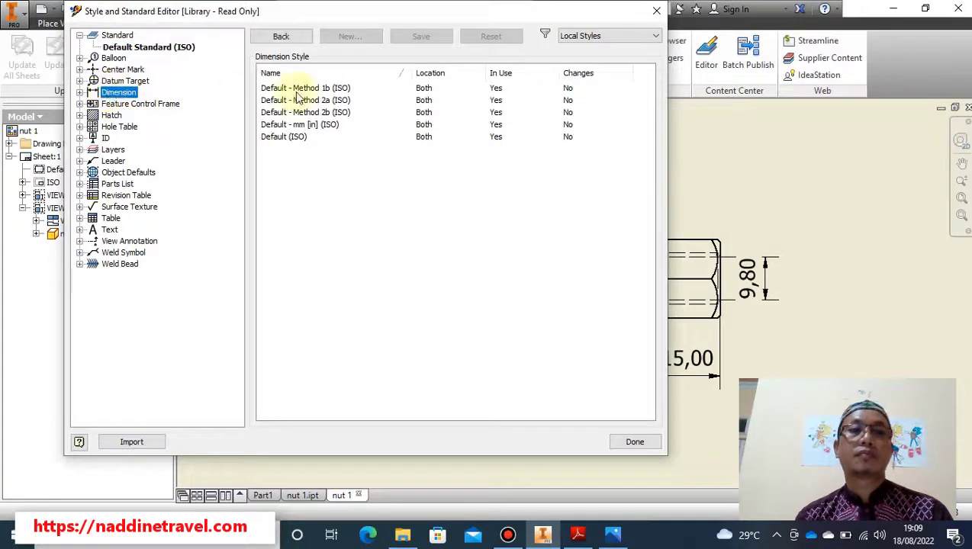
click(295, 139)
right_click(298, 143)
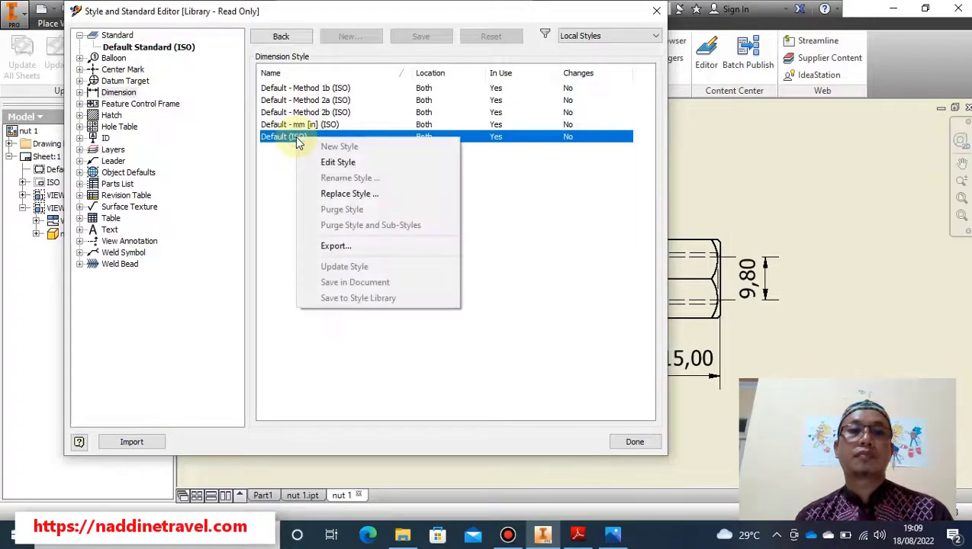
click(269, 137)
double_click(271, 138)
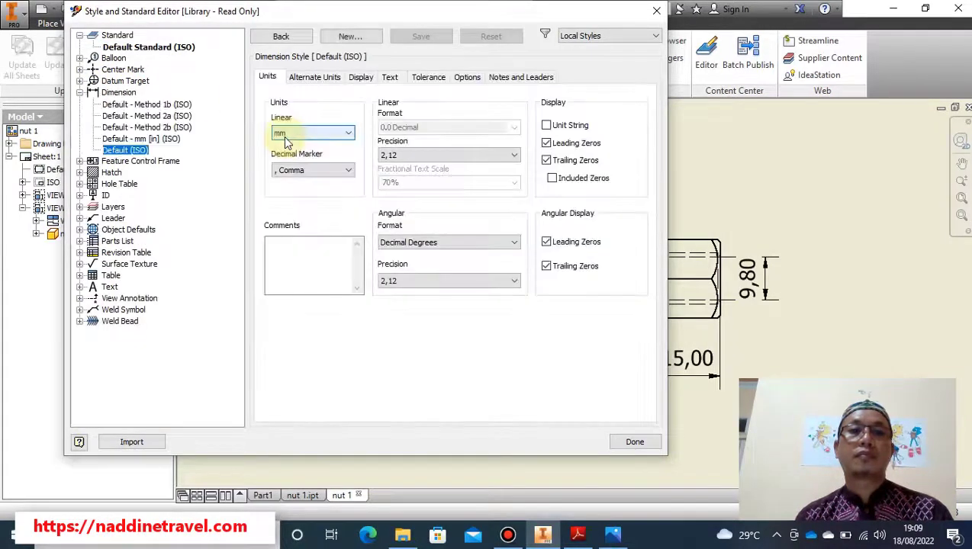
click(547, 161)
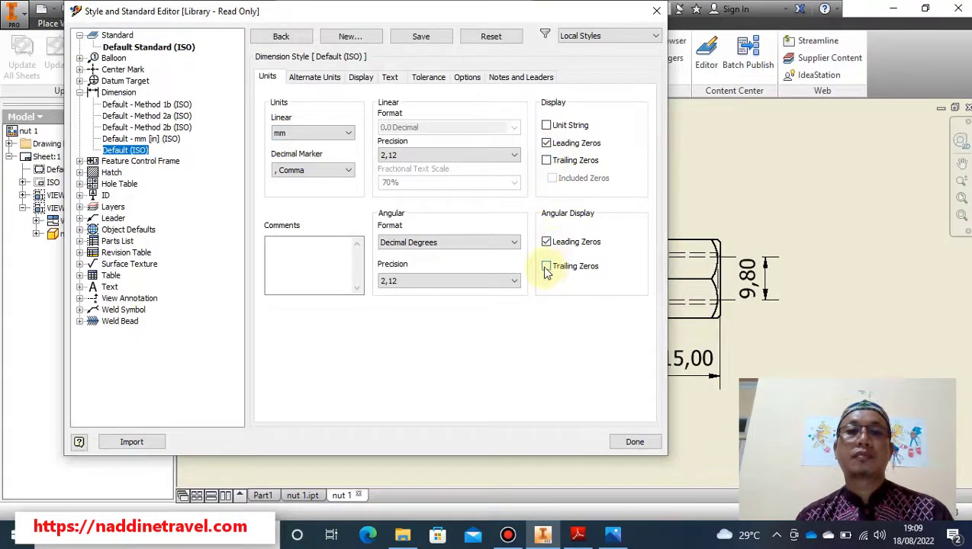
click(387, 79)
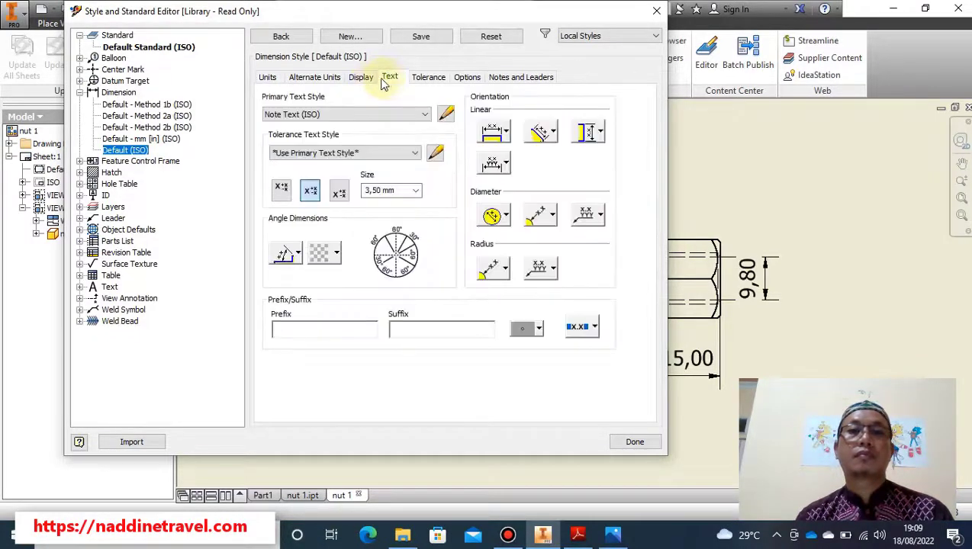
click(367, 80)
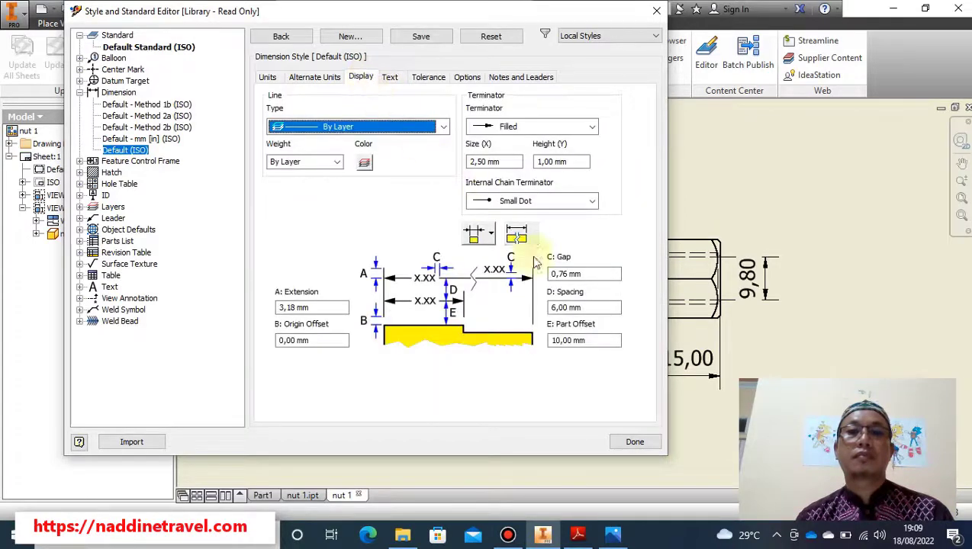
click(632, 442)
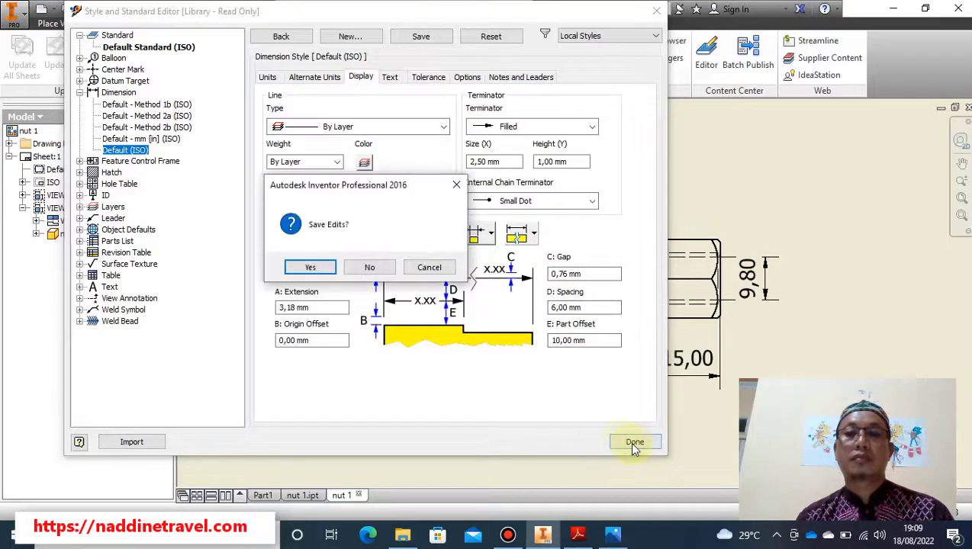
click(307, 267)
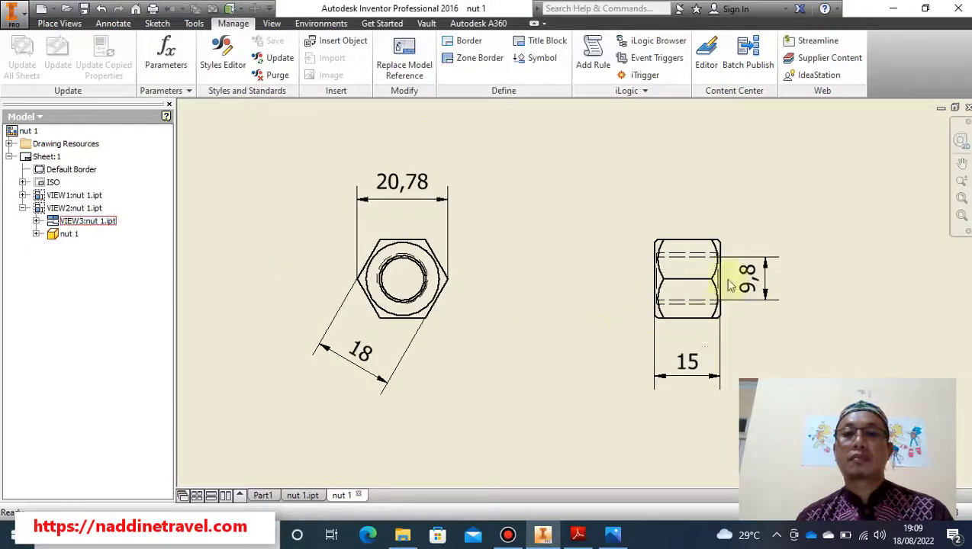
Raise the side view's 9,8 dimension and replace its value with the text M12X1,75
drag(756, 281, 754, 243)
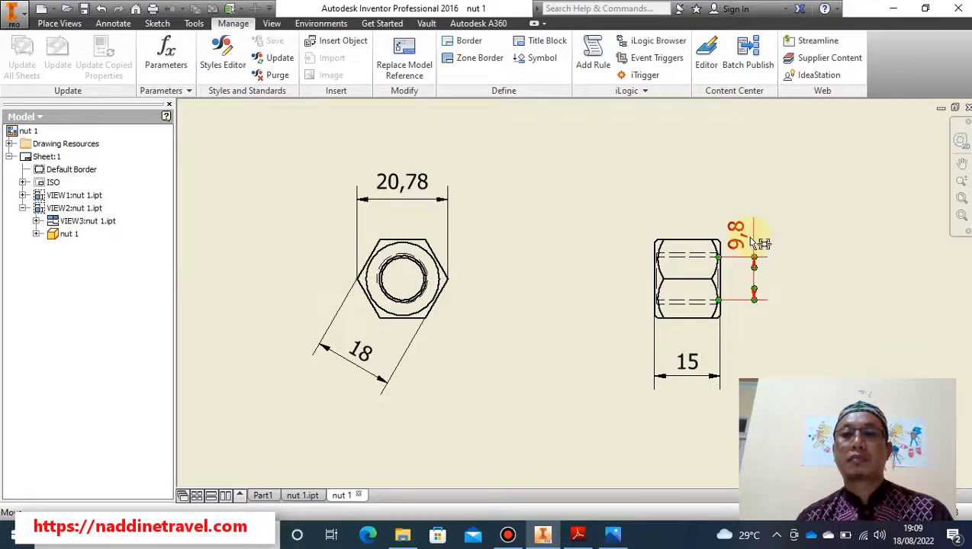
double_click(736, 238)
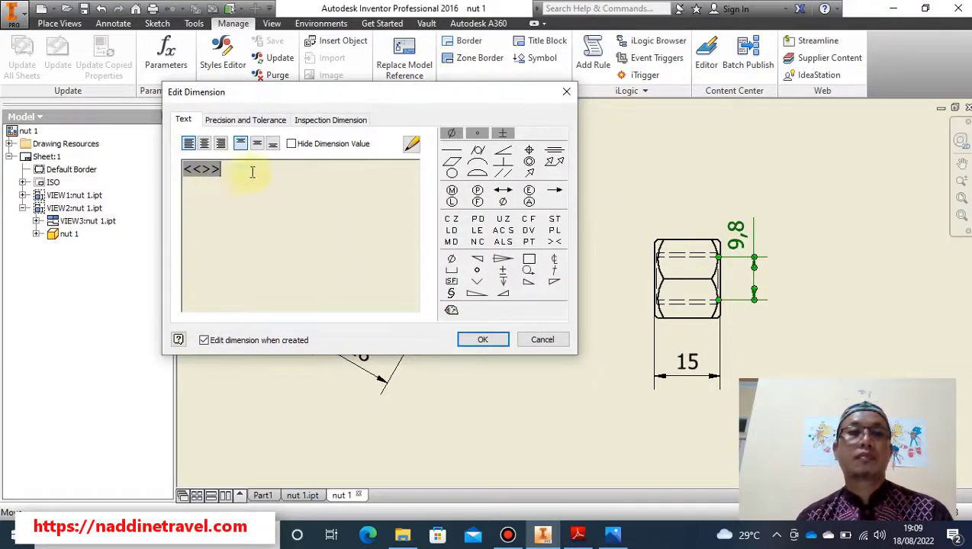
click(292, 145)
click(245, 172)
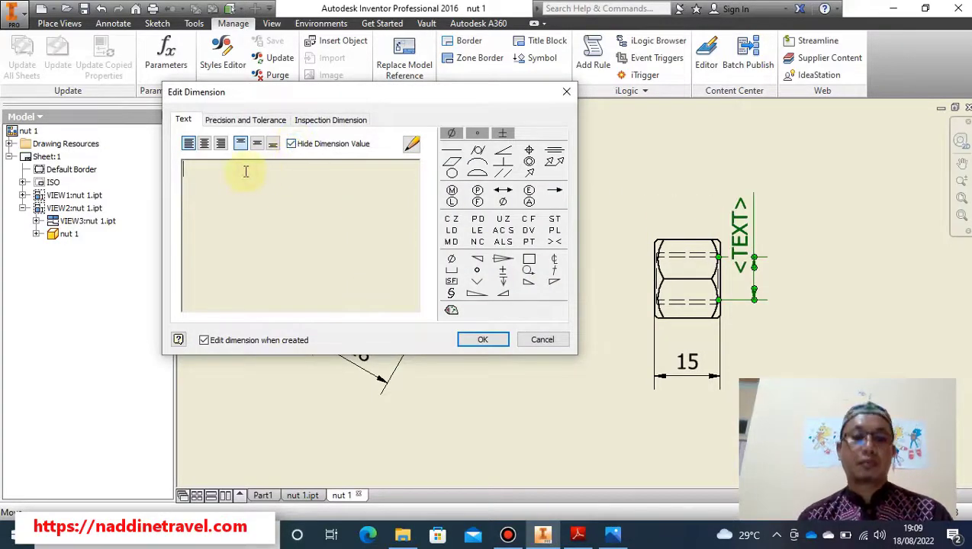
text(M12)
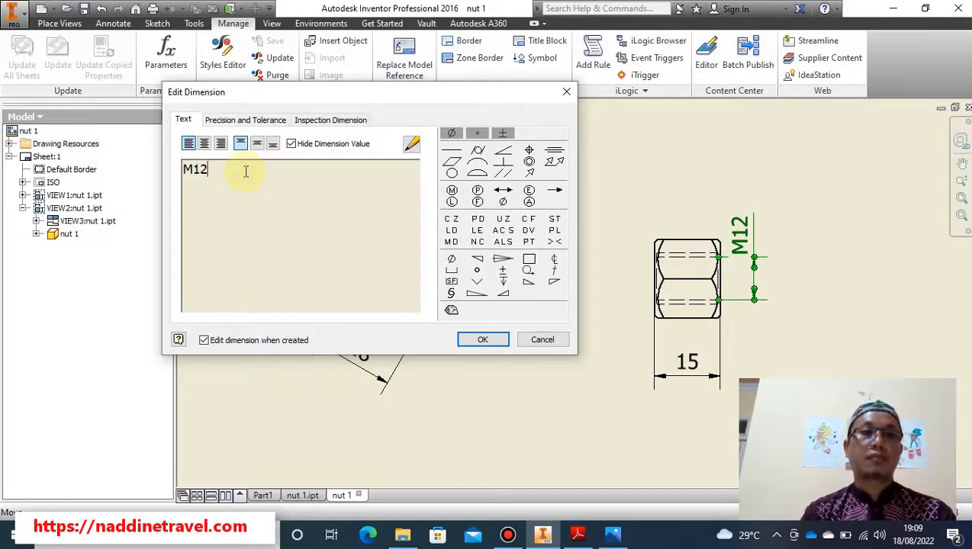
text(X1,)
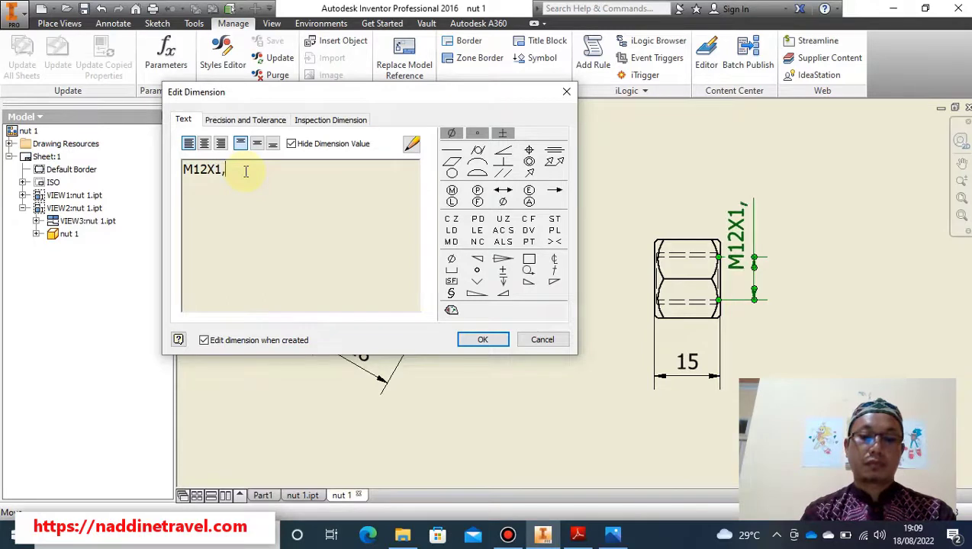
text(75)
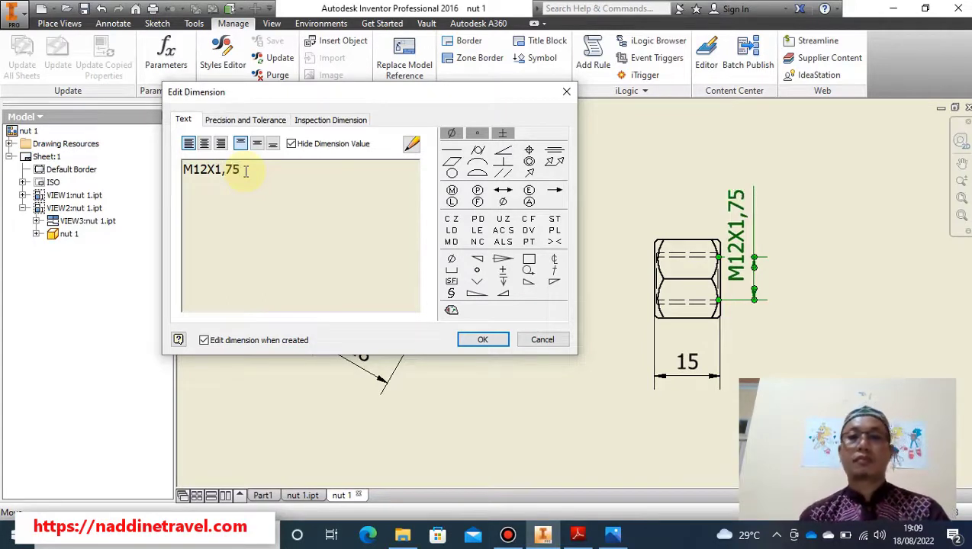
click(482, 339)
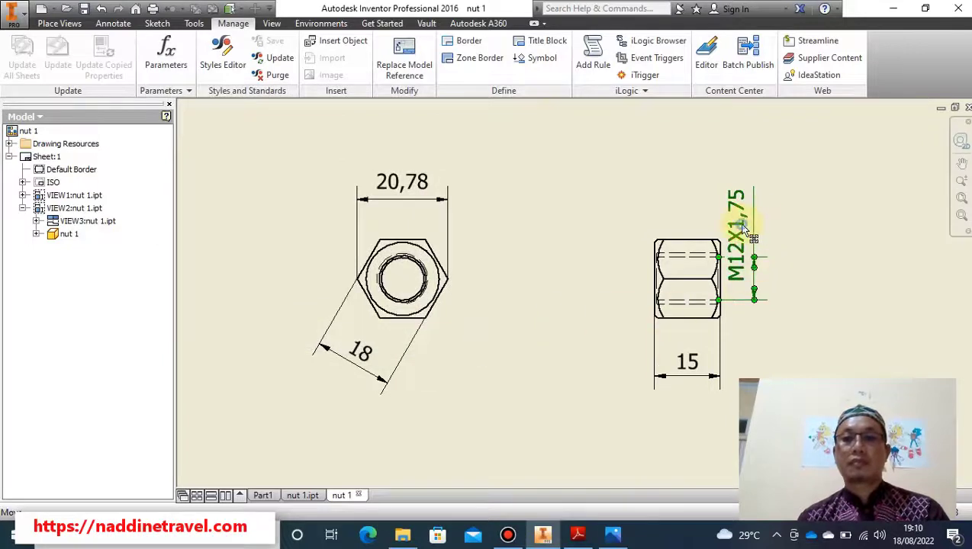